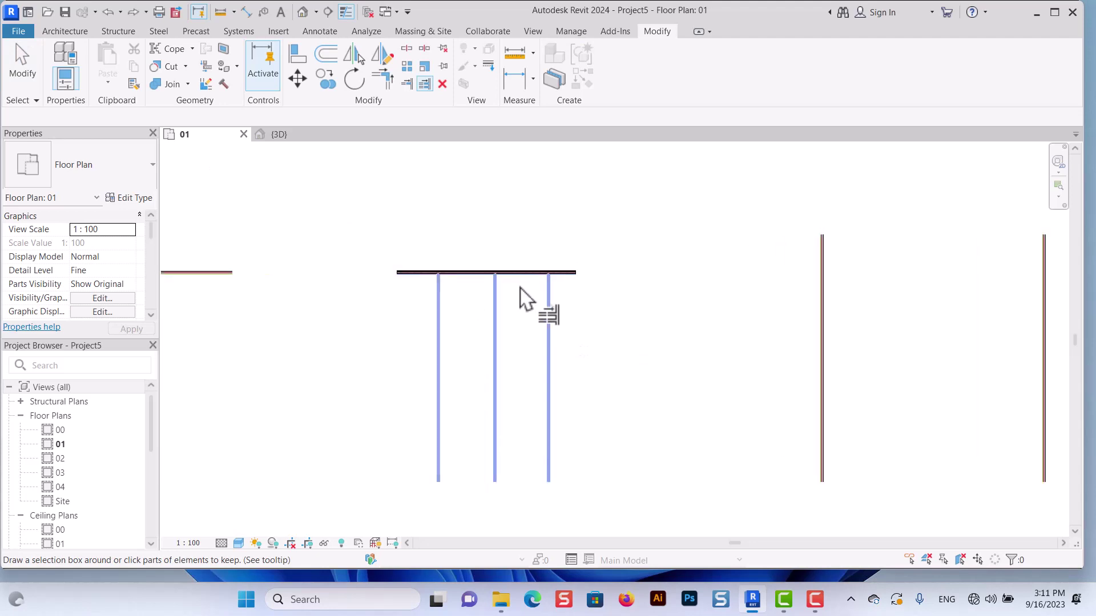
# Exit Trim/Extend and save the project at the 'Project Not Saved Recently' reminder
pyautogui.click(15, 71)
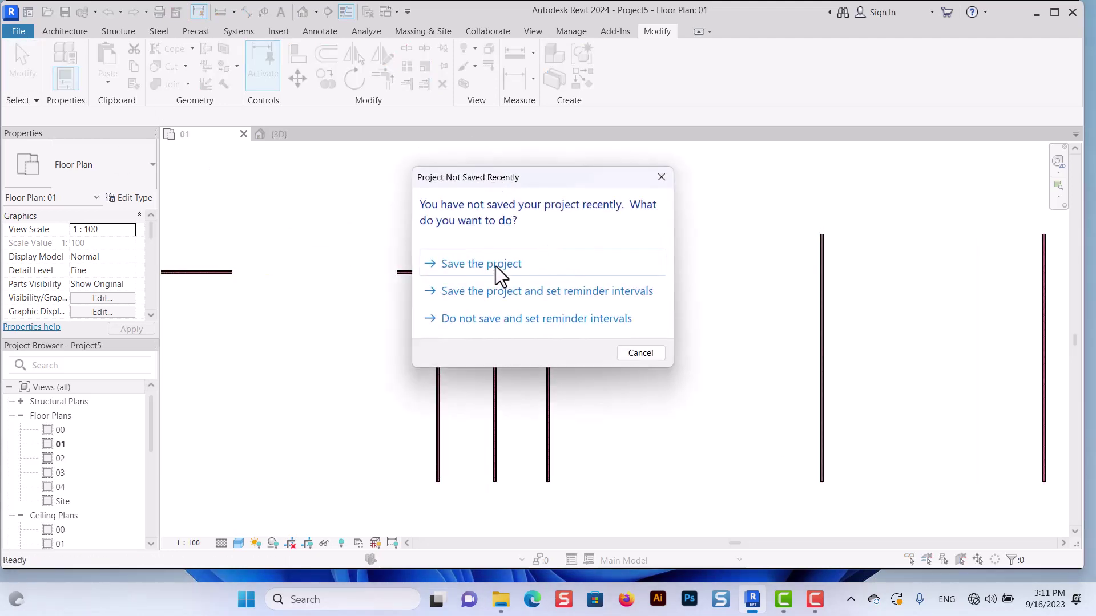
pyautogui.click(496, 265)
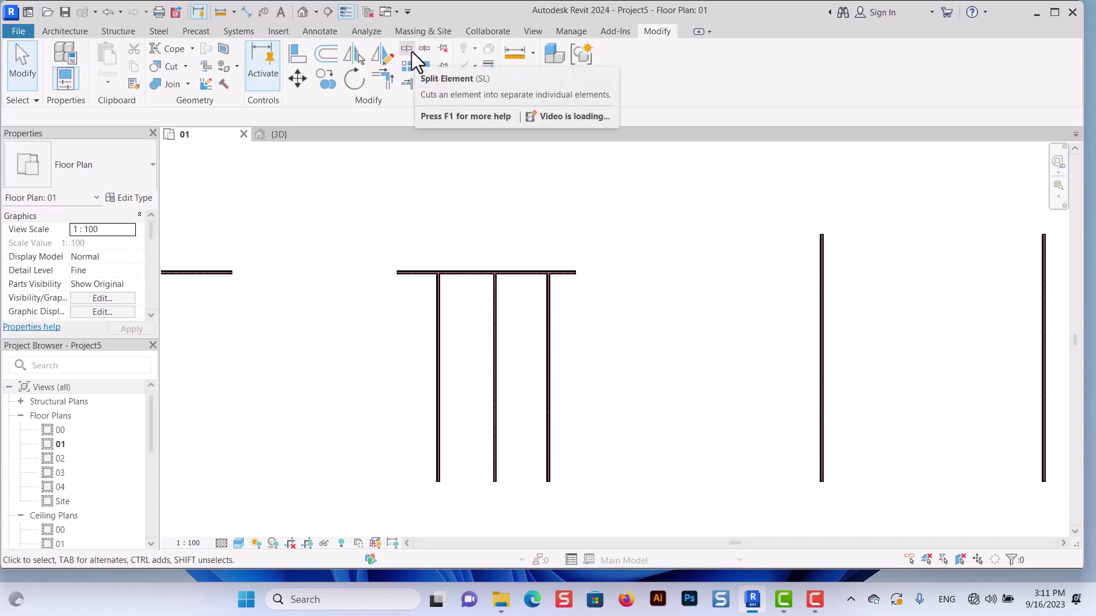
# Cut the top horizontal wall into two segments with Split Element (SL)
pyautogui.click(467, 273)
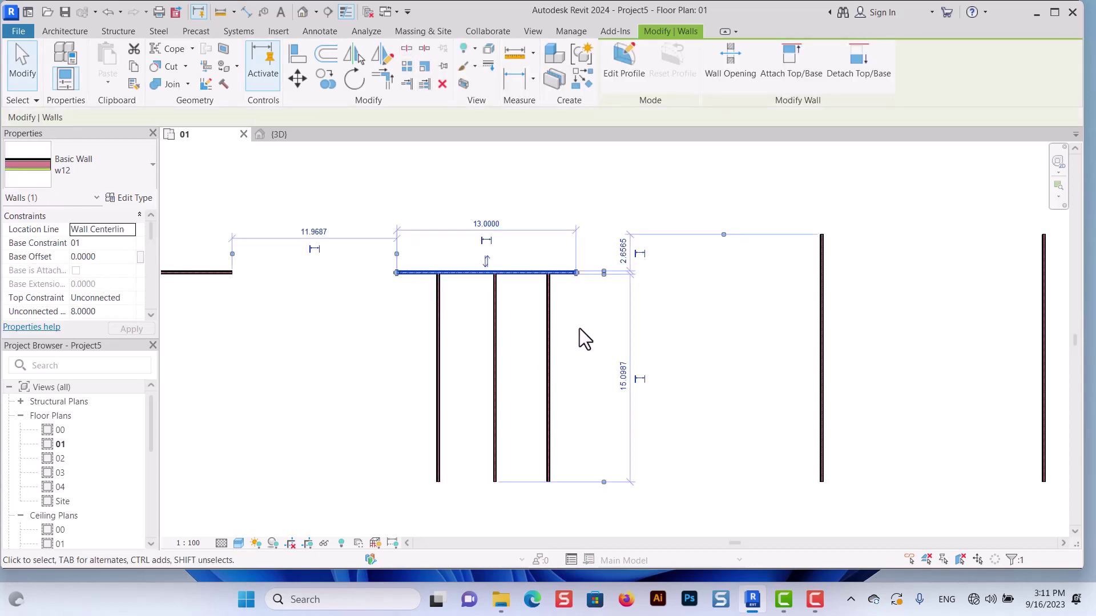
pyautogui.click(407, 49)
pyautogui.scroll(3, 470, 266)
pyautogui.scroll(2, 466, 271)
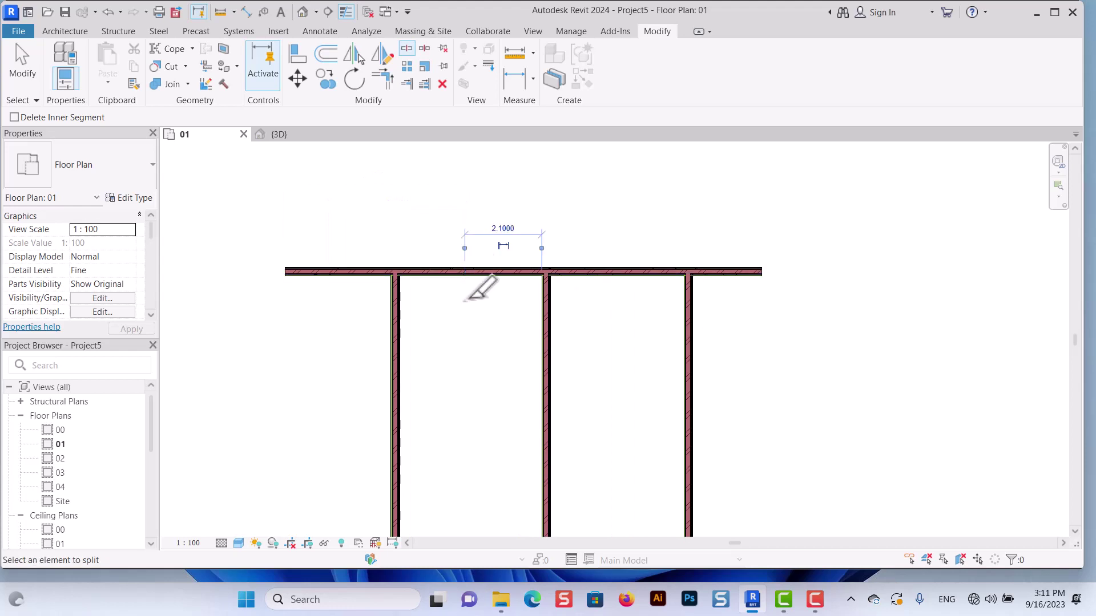
pyautogui.scroll(1, 467, 272)
pyautogui.scroll(3, 467, 273)
pyautogui.scroll(2, 466, 276)
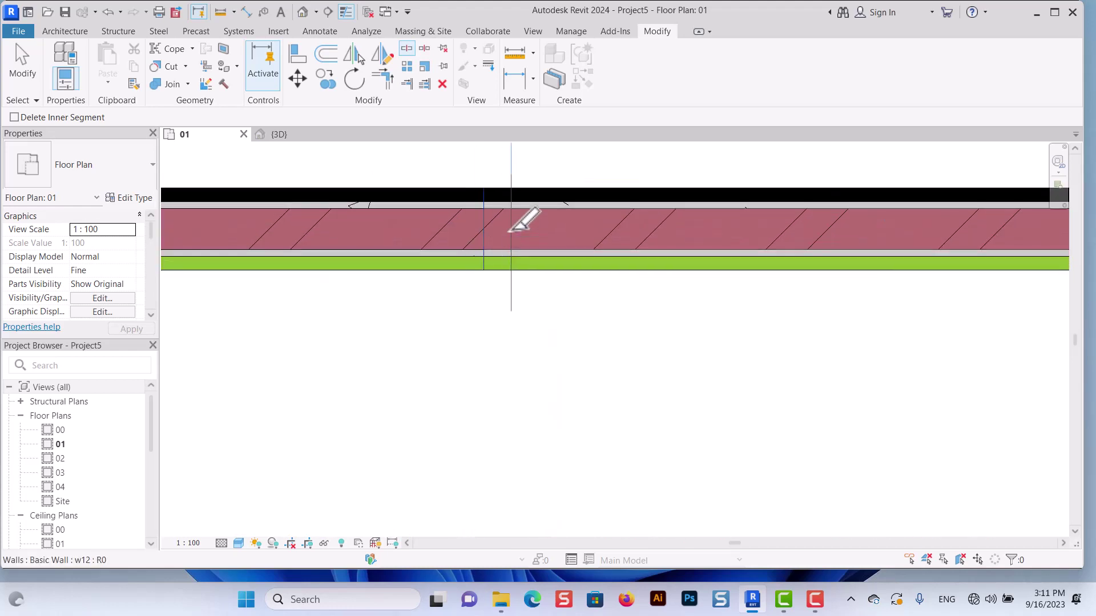
pyautogui.scroll(-3, 485, 257)
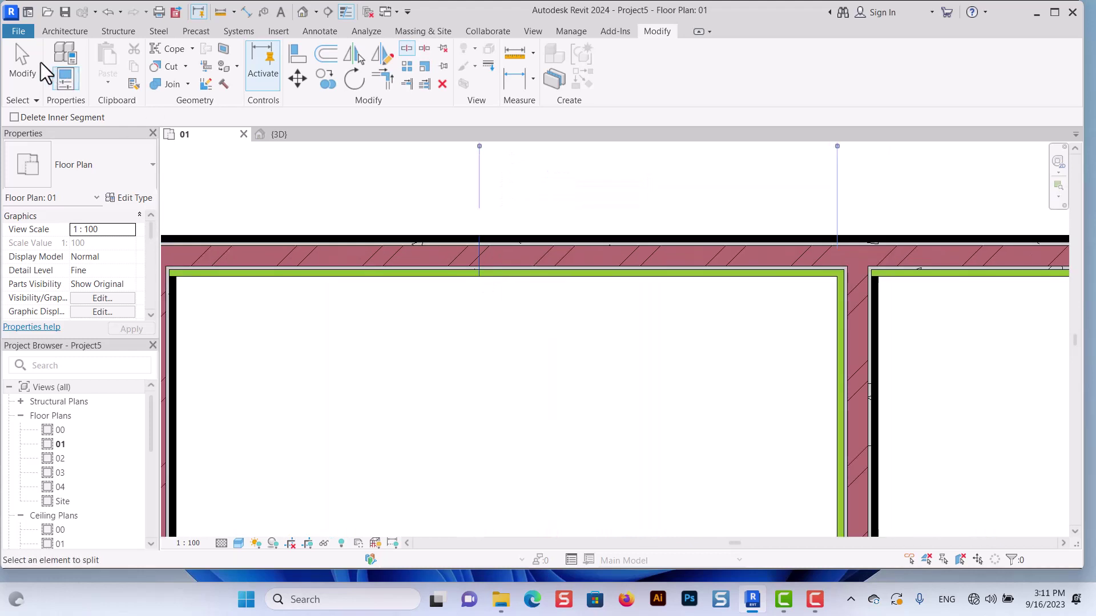
pyautogui.click(23, 63)
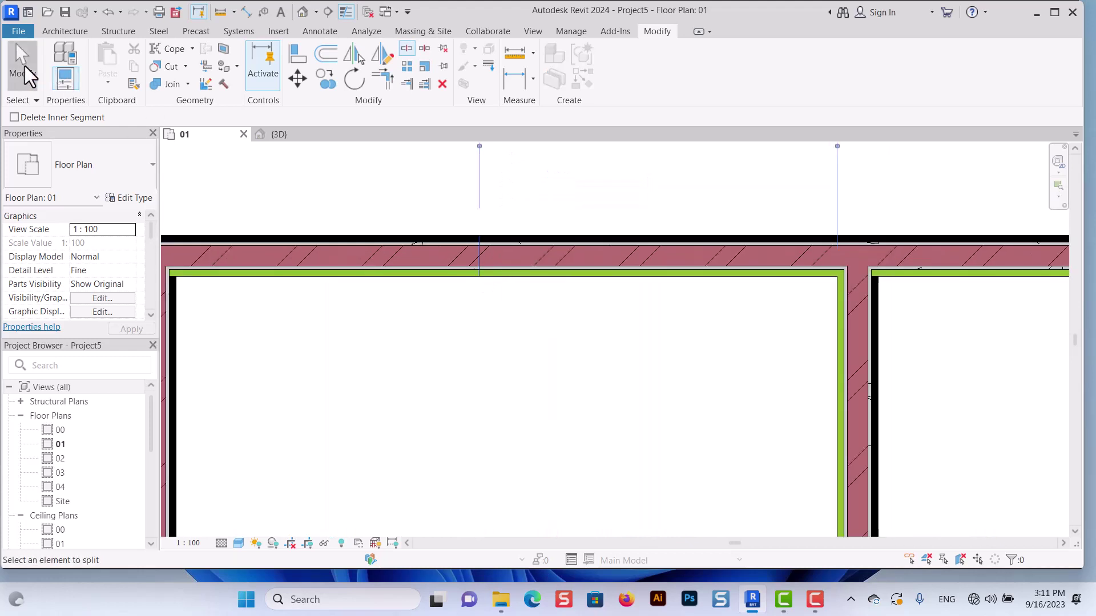
# Drag the left top wall piece's end back to open a gap between the pieces
pyautogui.click(419, 275)
pyautogui.scroll(-3, 439, 375)
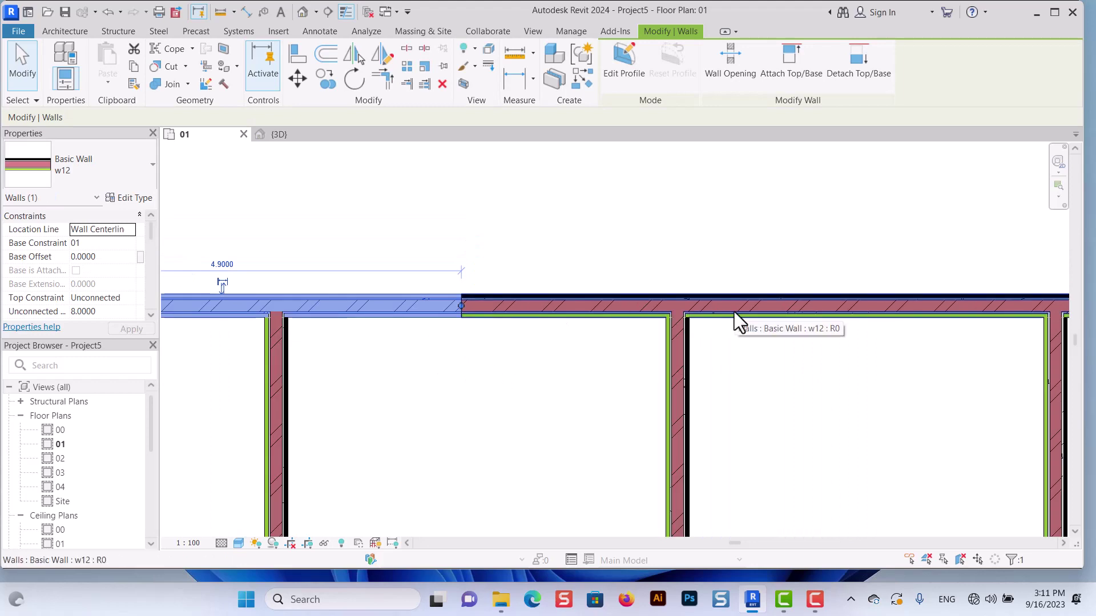
pyautogui.click(476, 313)
pyautogui.scroll(-3, 471, 365)
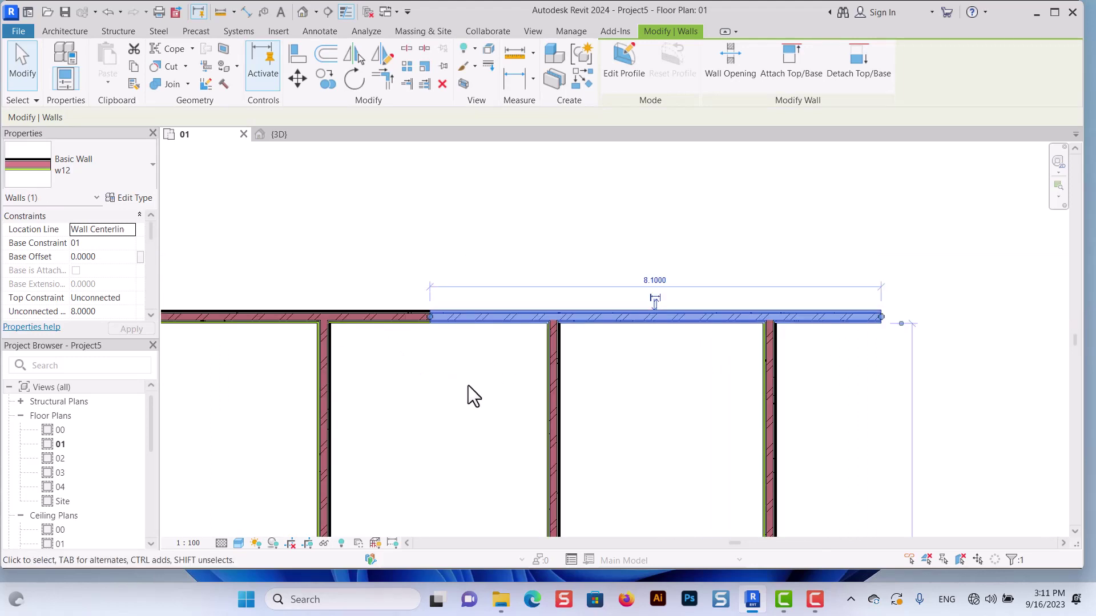
pyautogui.click(392, 317)
pyautogui.moveTo(428, 317); pyautogui.dragTo(398, 317)
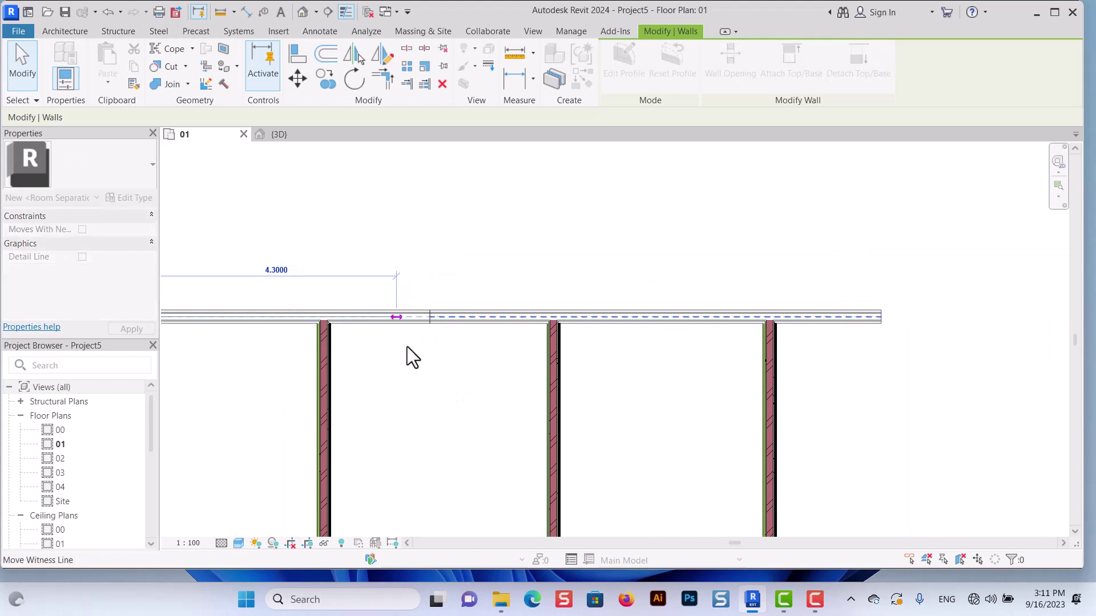
pyautogui.click(419, 378)
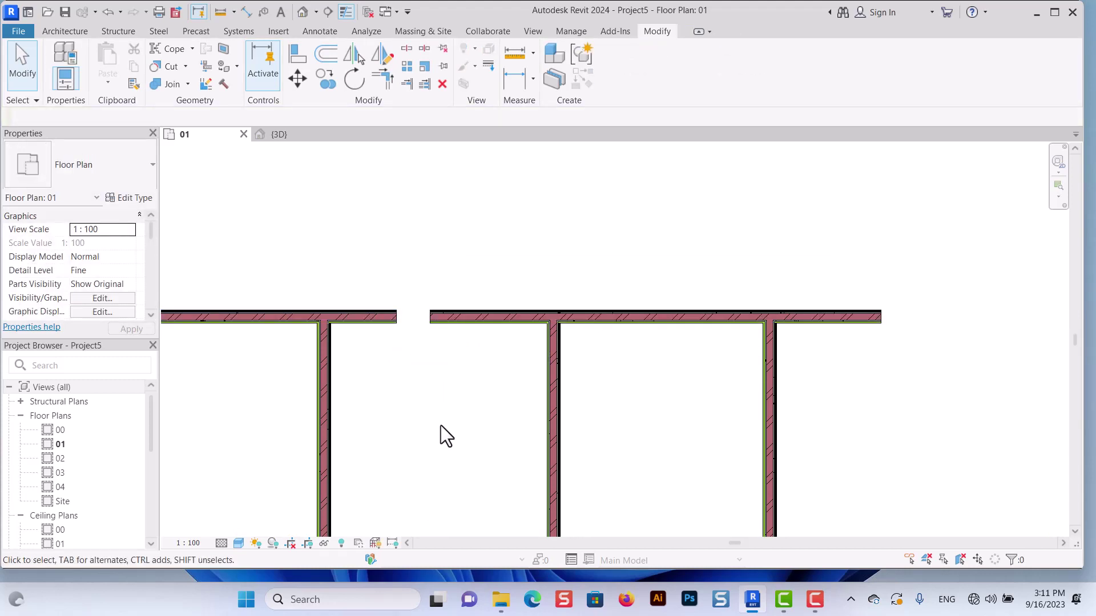
# Delete the shortened left top wall piece
pyautogui.scroll(-3, 471, 368)
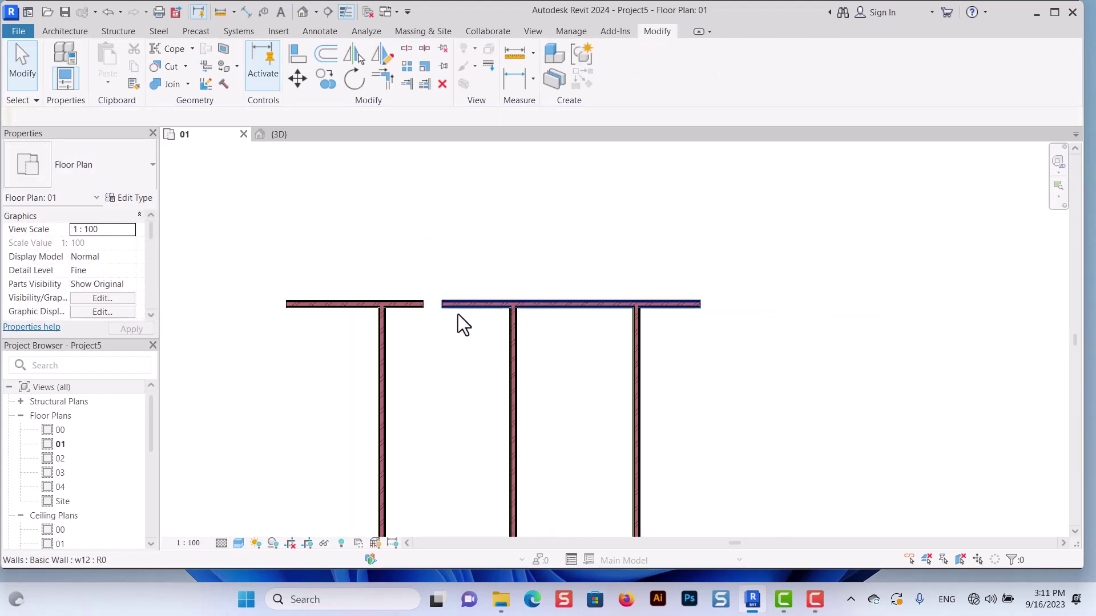
pyautogui.scroll(2, 458, 314)
pyautogui.click(402, 301)
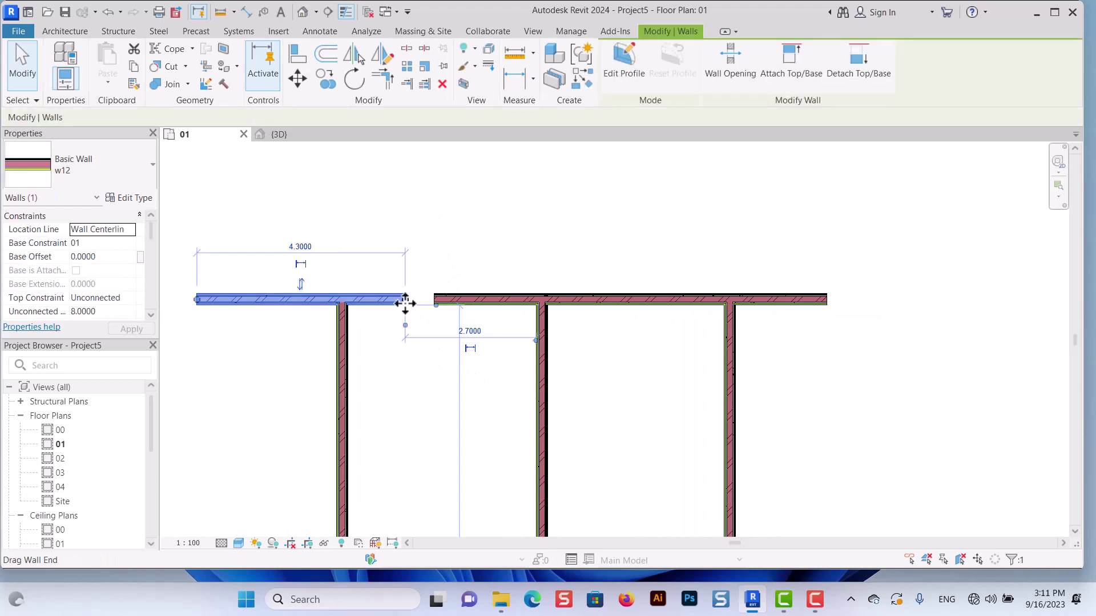
pyautogui.press('Delete')
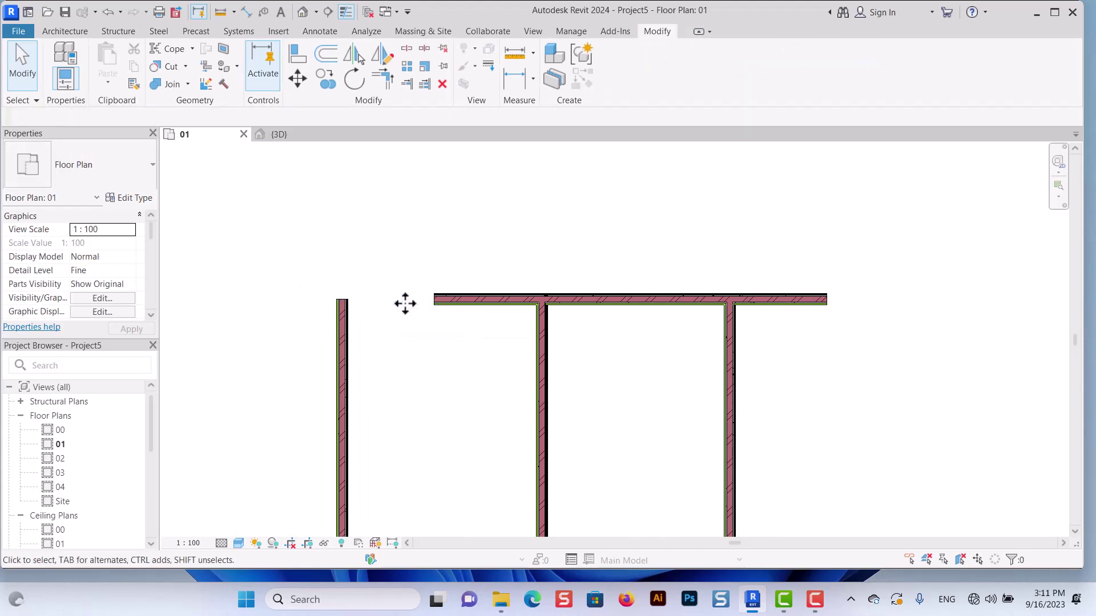
# Undo the deletion with Ctrl+Z to restore the left top wall piece
pyautogui.hotkey('ctrl', 'z')
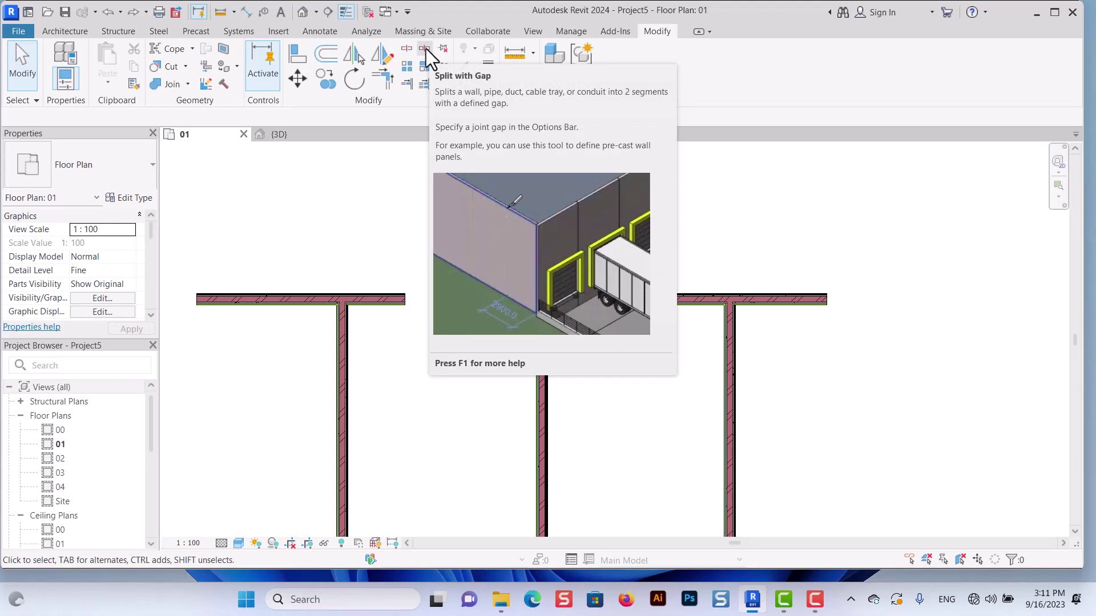
# Split the right top wall piece near the middle vertical wall using Split with Gap at 0.0250
pyautogui.click(426, 49)
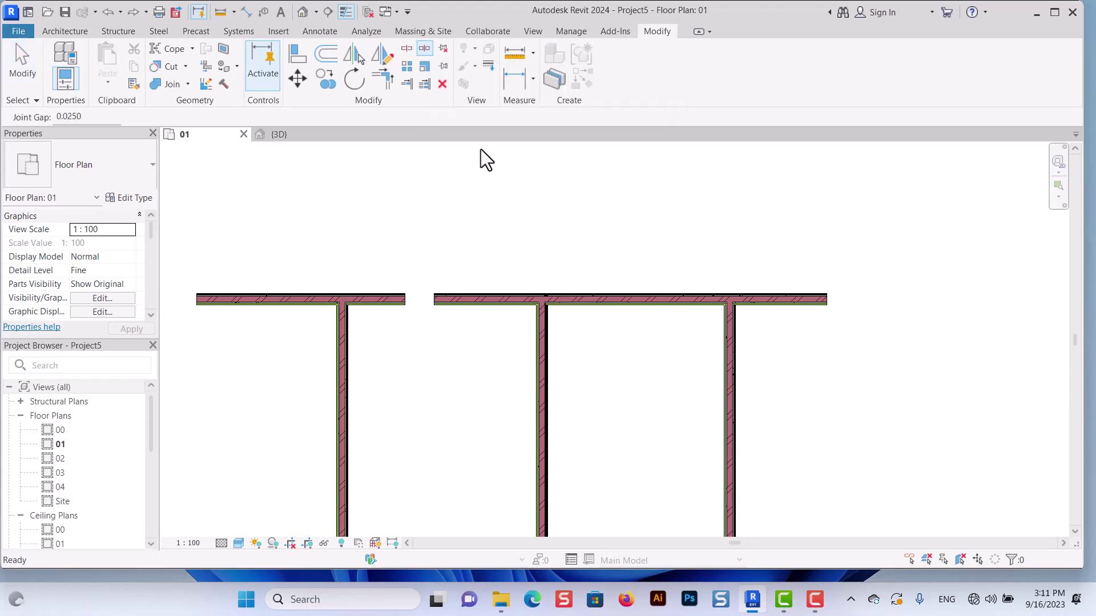
pyautogui.click(492, 309)
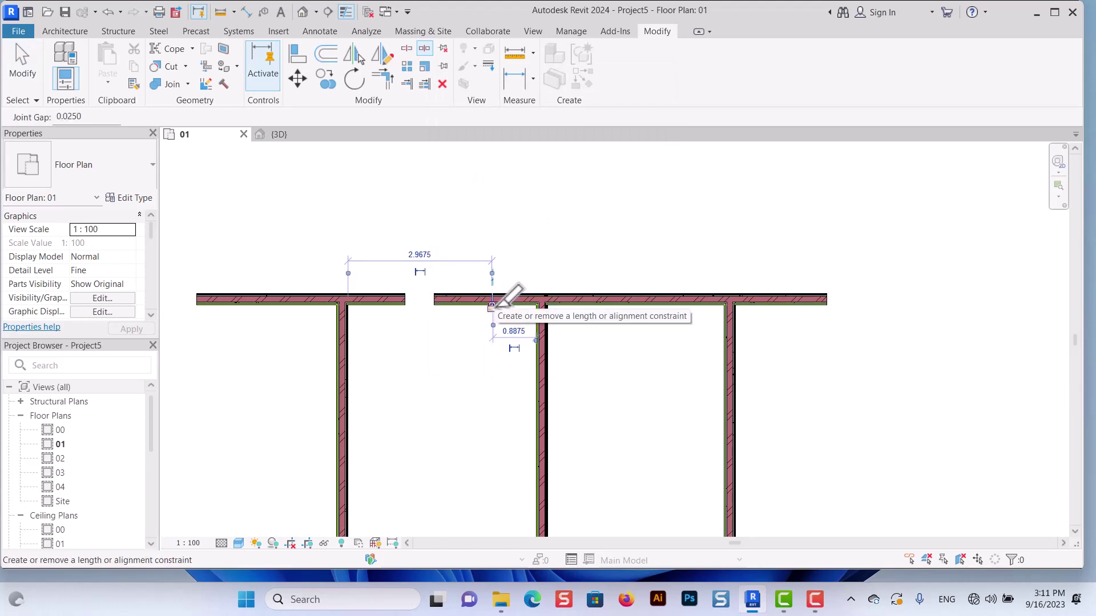
pyautogui.scroll(5, 495, 306)
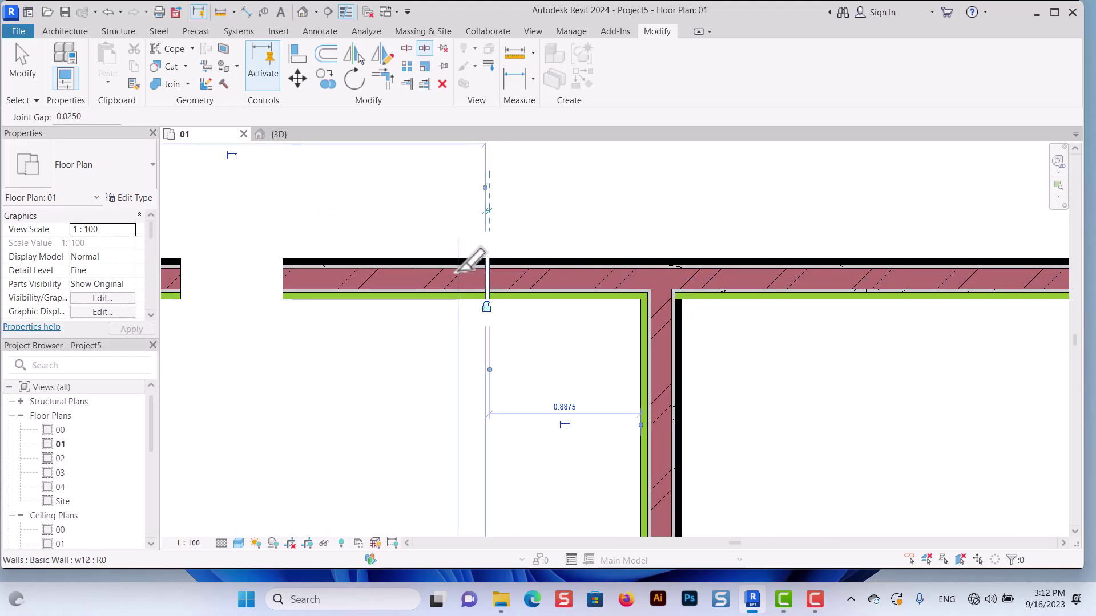
pyautogui.scroll(1, 495, 284)
pyautogui.scroll(-1, 495, 283)
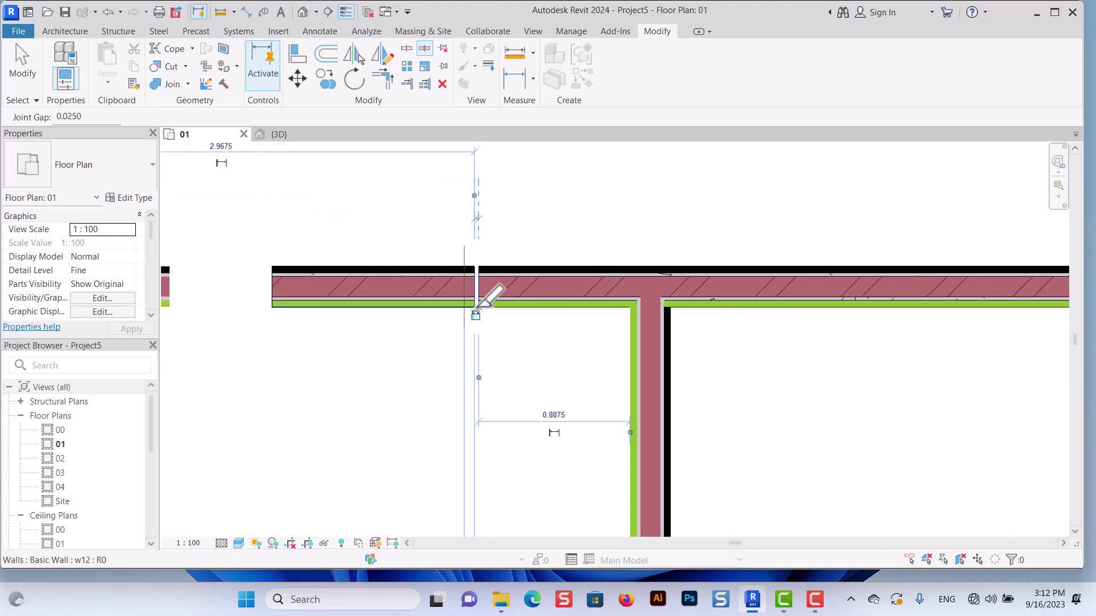
pyautogui.scroll(-1, 477, 344)
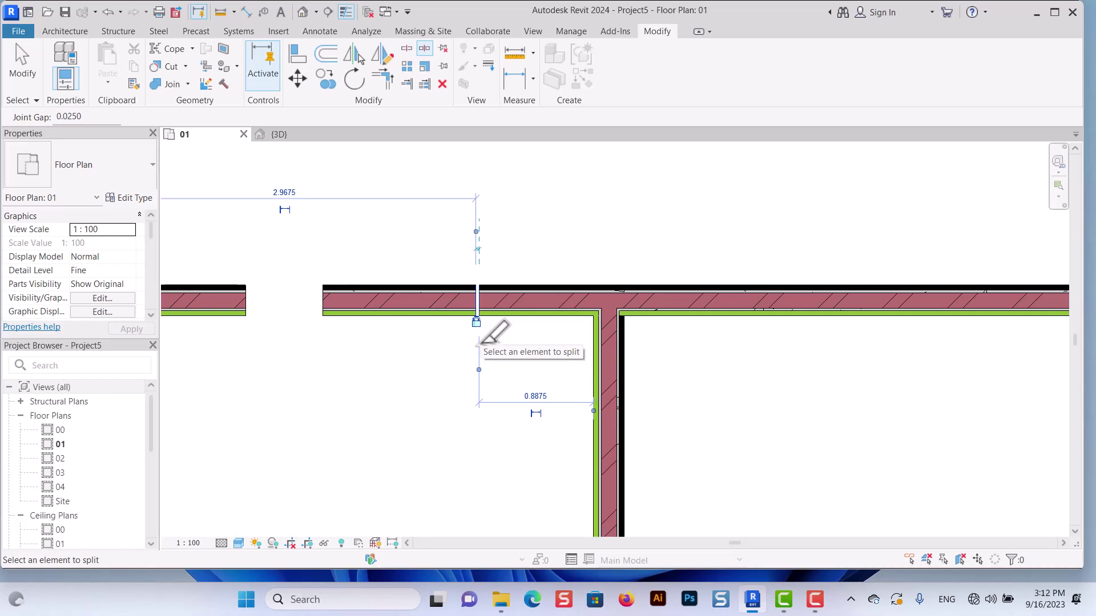
pyautogui.scroll(-1, 518, 306)
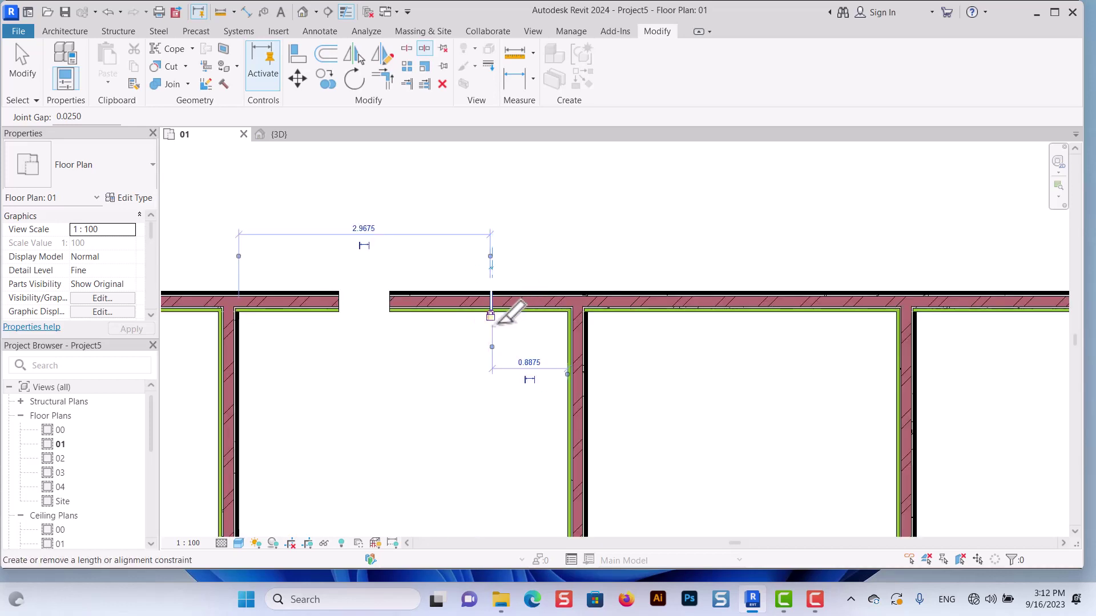
pyautogui.click(17, 74)
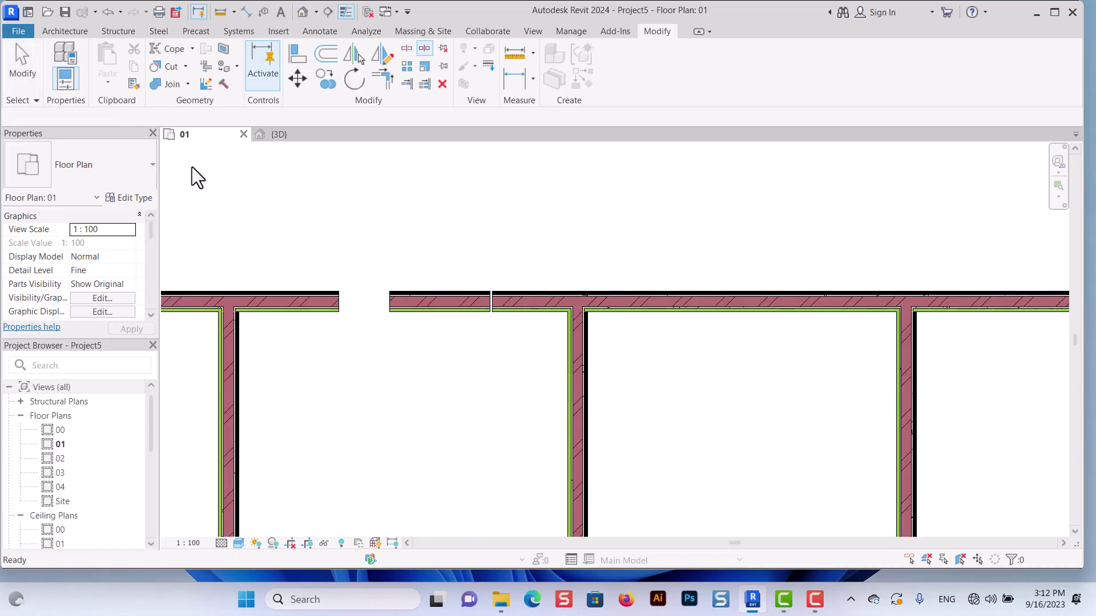
# Shift the joint between the top wall pieces leftward, locking its alignment
pyautogui.click(509, 313)
pyautogui.scroll(1, 497, 337)
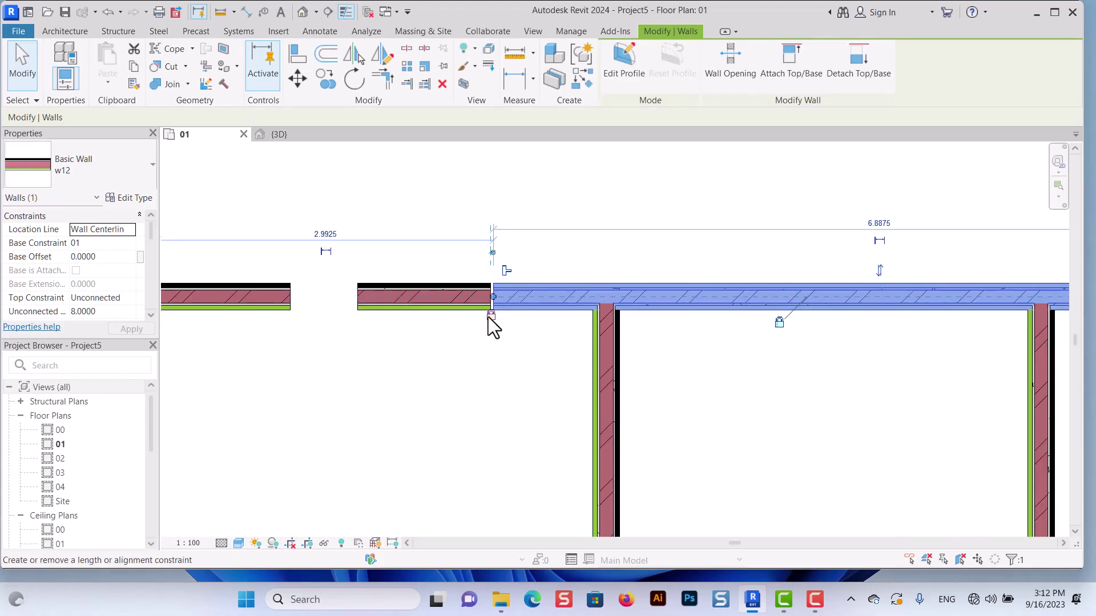
pyautogui.moveTo(492, 294)
pyautogui.mouseDown()
pyautogui.moveTo(434, 293)
pyautogui.moveTo(558, 297)
pyautogui.mouseUp()
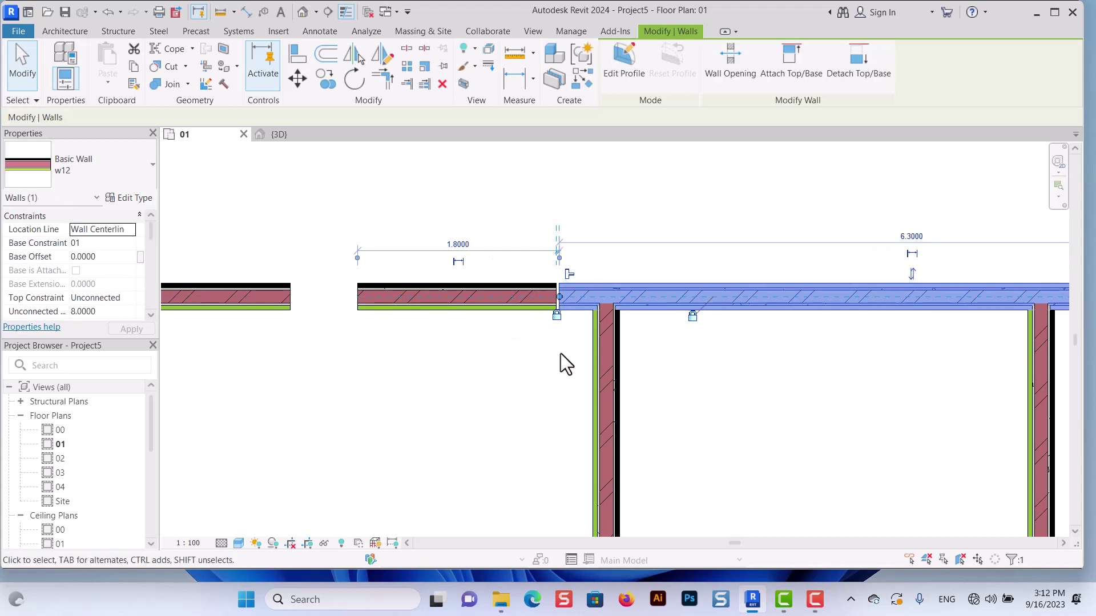
pyautogui.scroll(1, 590, 308)
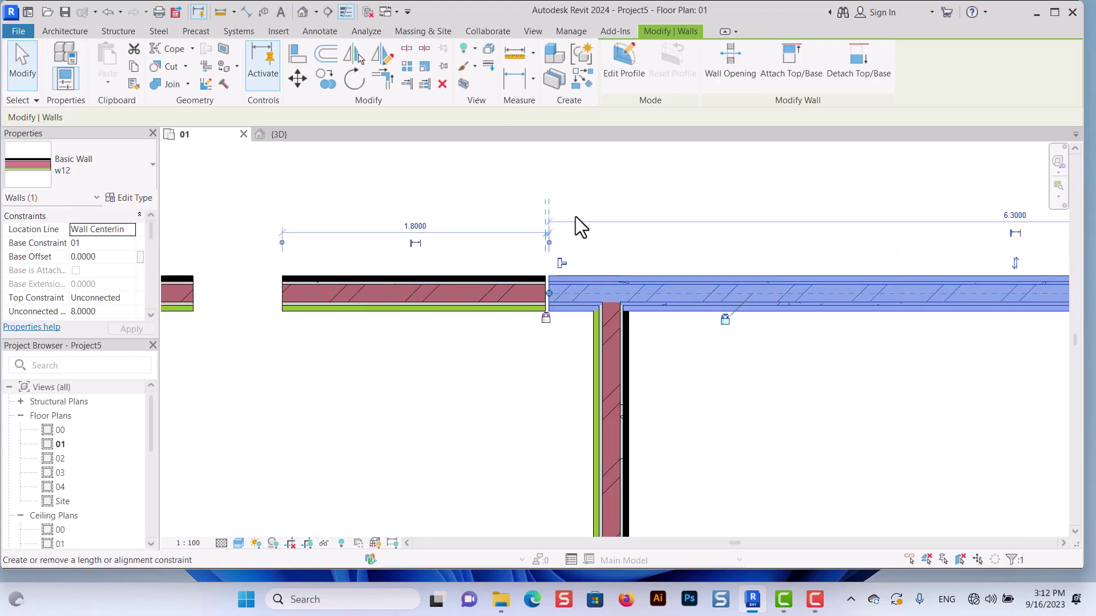
pyautogui.click(554, 320)
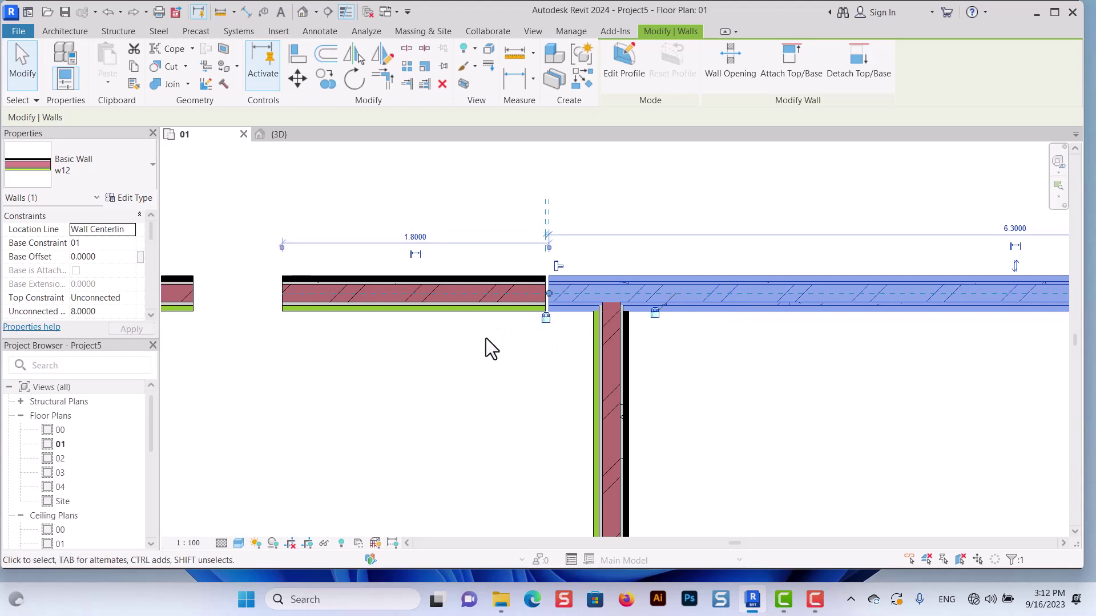
pyautogui.moveTo(547, 293)
pyautogui.mouseDown()
pyautogui.moveTo(434, 292)
pyautogui.moveTo(538, 324)
pyautogui.moveTo(459, 327)
pyautogui.mouseUp()
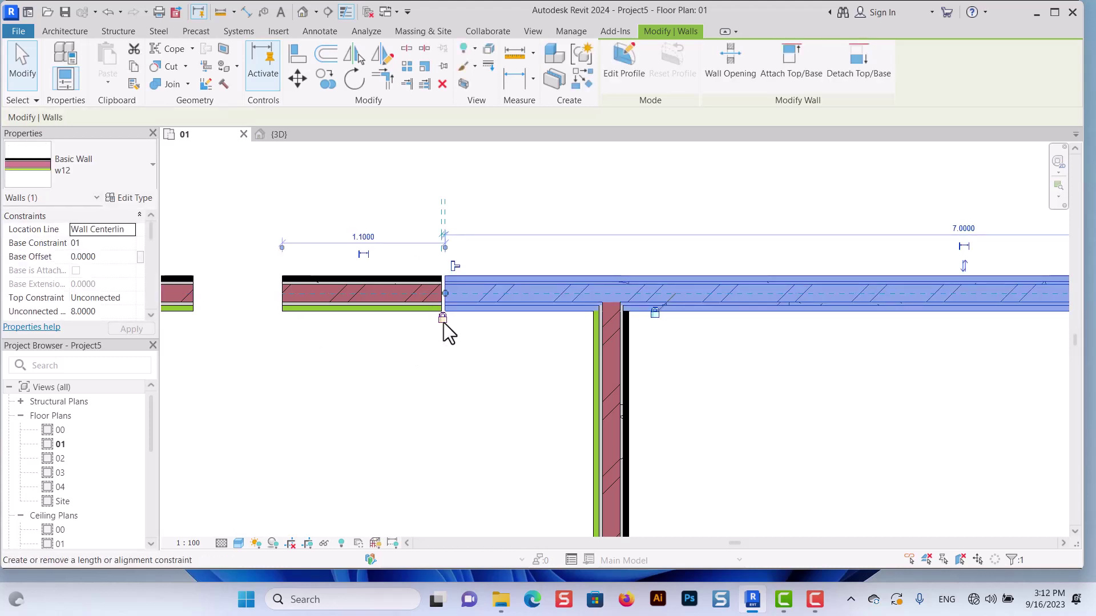
# Shorten the small wall piece to 0.7000 and pull the long wall's left end to 1.6000
pyautogui.click(454, 393)
pyautogui.click(435, 319)
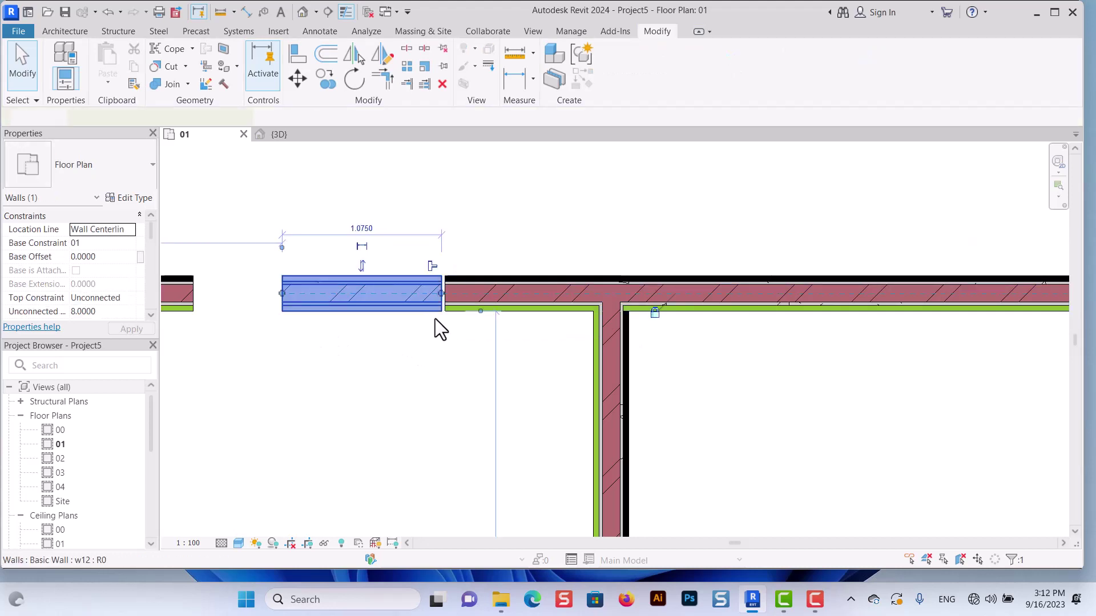
pyautogui.moveTo(440, 294); pyautogui.dragTo(395, 303)
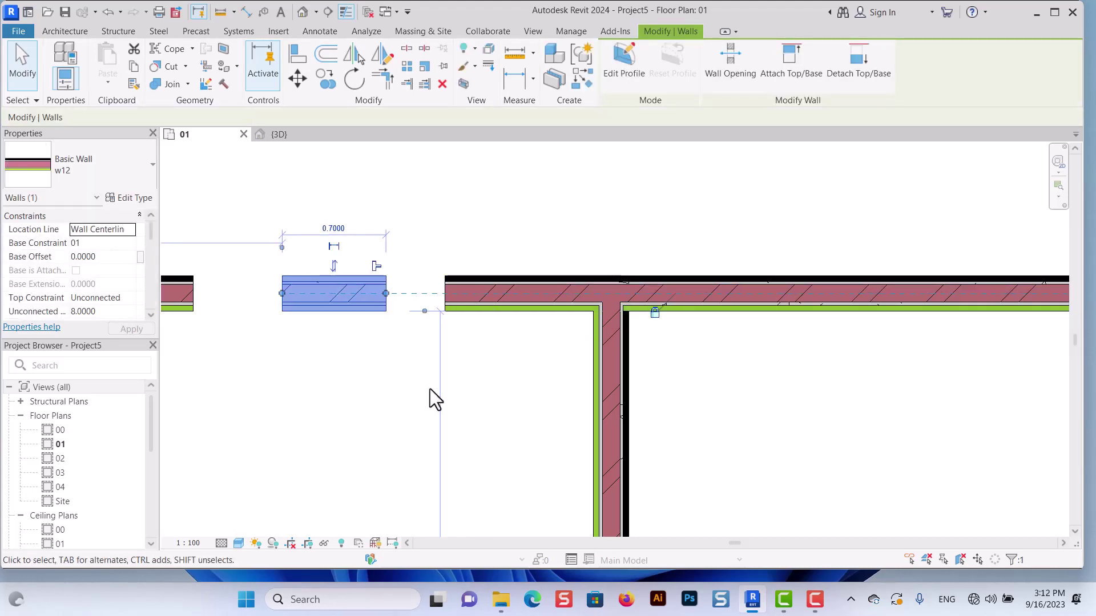
pyautogui.click(471, 307)
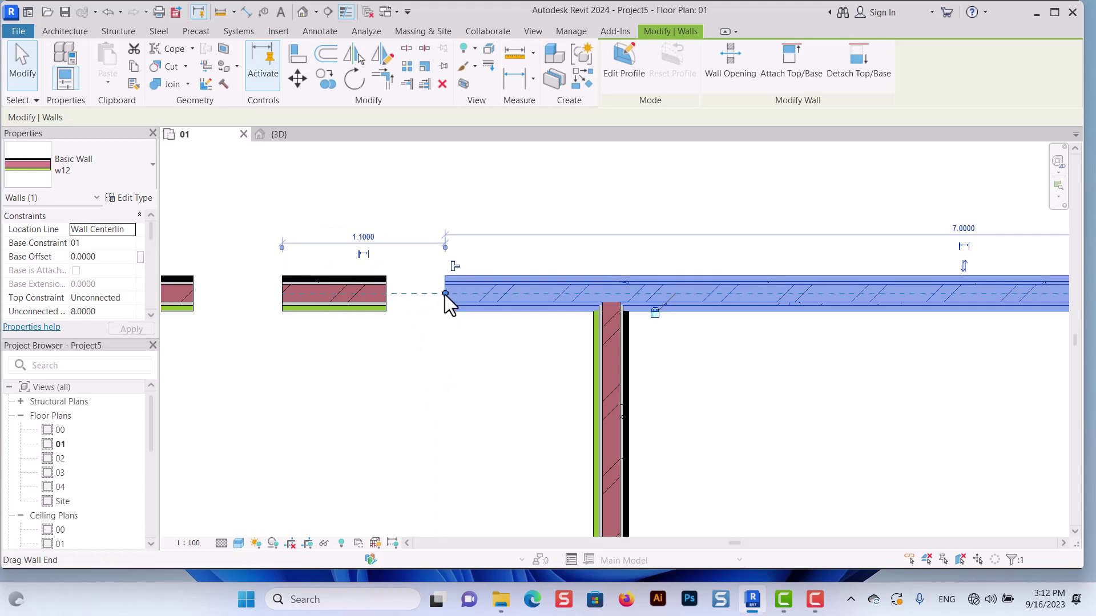
pyautogui.moveTo(445, 293); pyautogui.dragTo(519, 293)
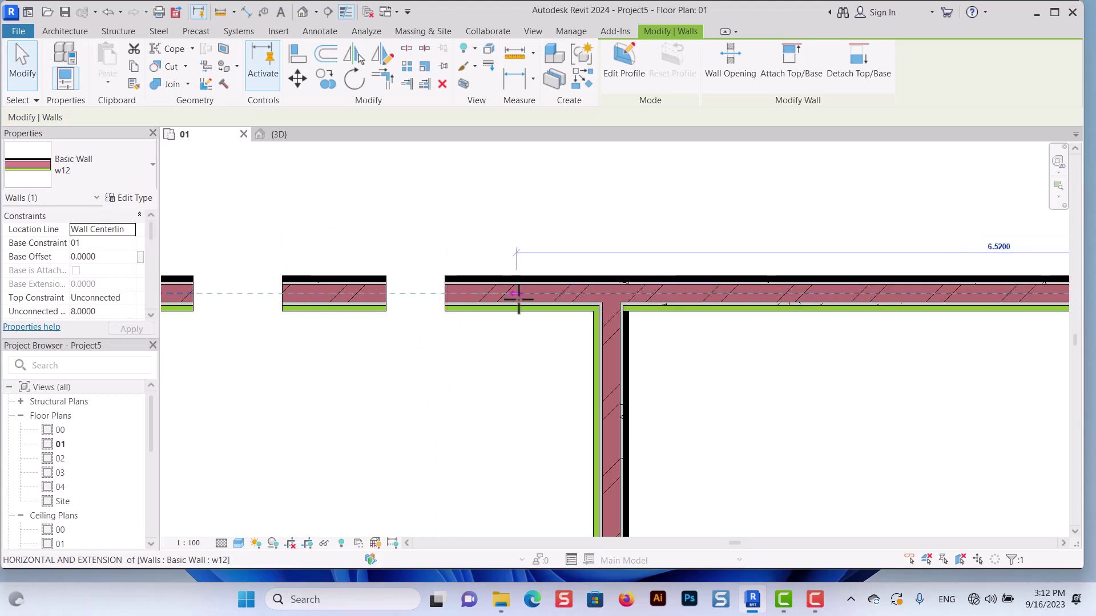
pyautogui.click(453, 376)
pyautogui.scroll(-3, 484, 376)
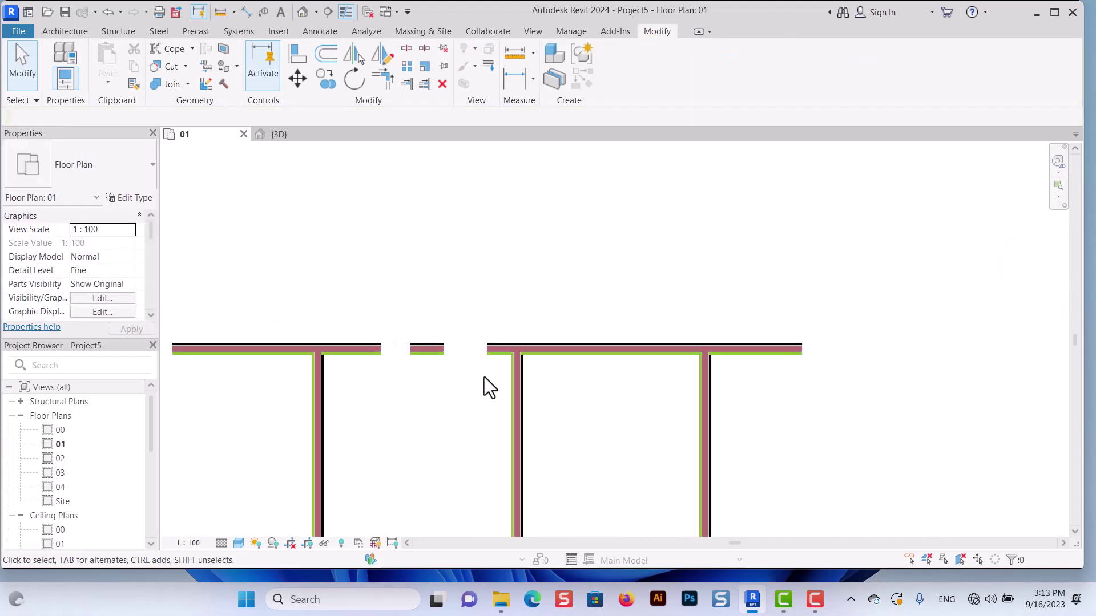
pyautogui.scroll(-1, 484, 377)
pyautogui.scroll(2, 387, 406)
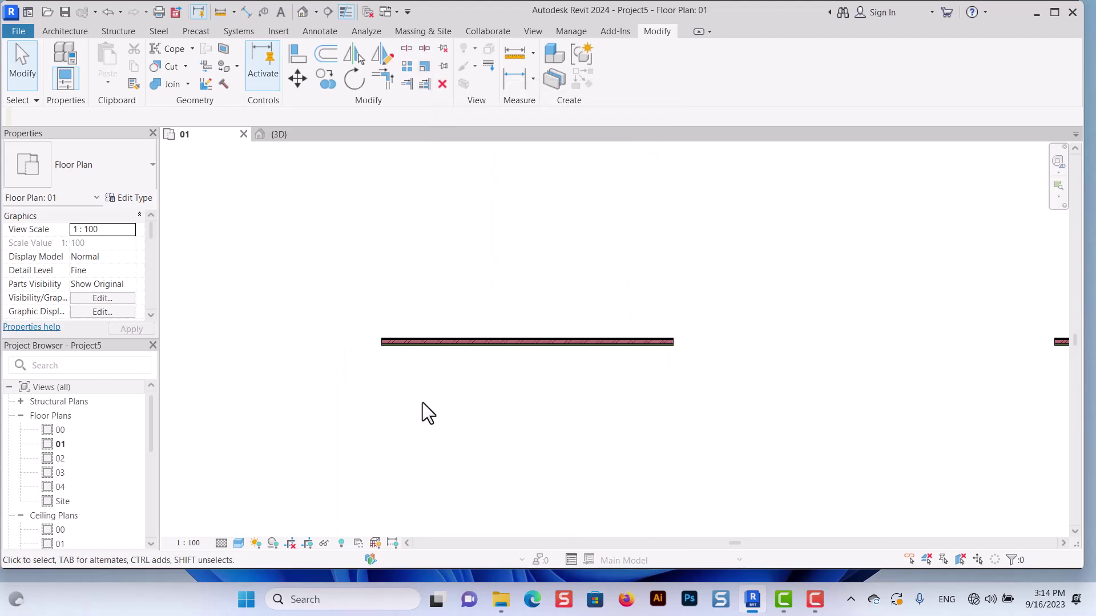
# Scale the separate horizontal wall numerically by a factor of 2 about a picked origin
pyautogui.click(454, 346)
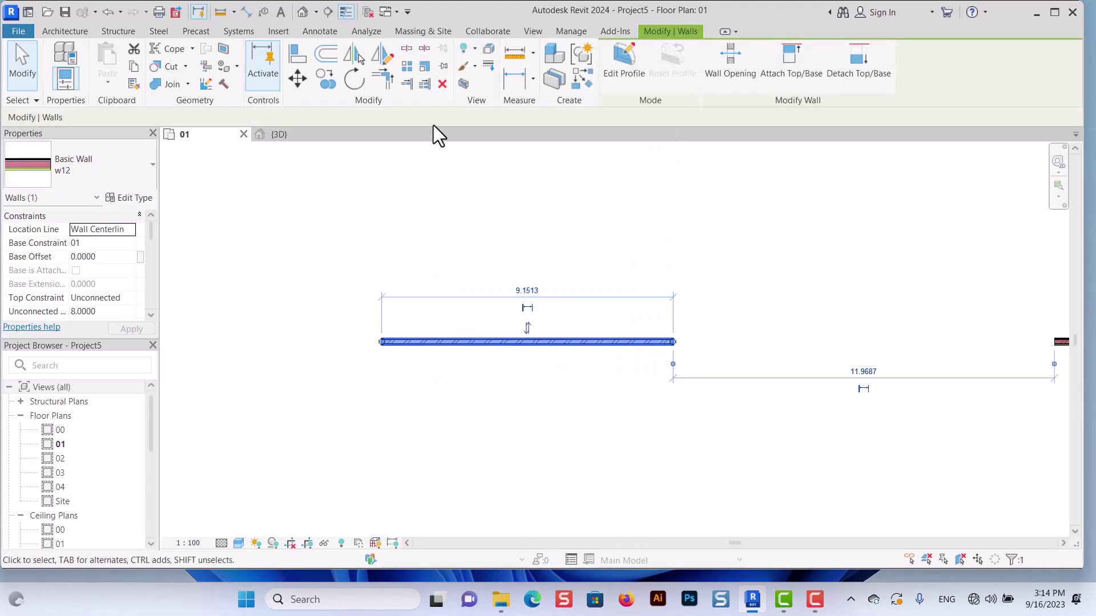
pyautogui.click(425, 67)
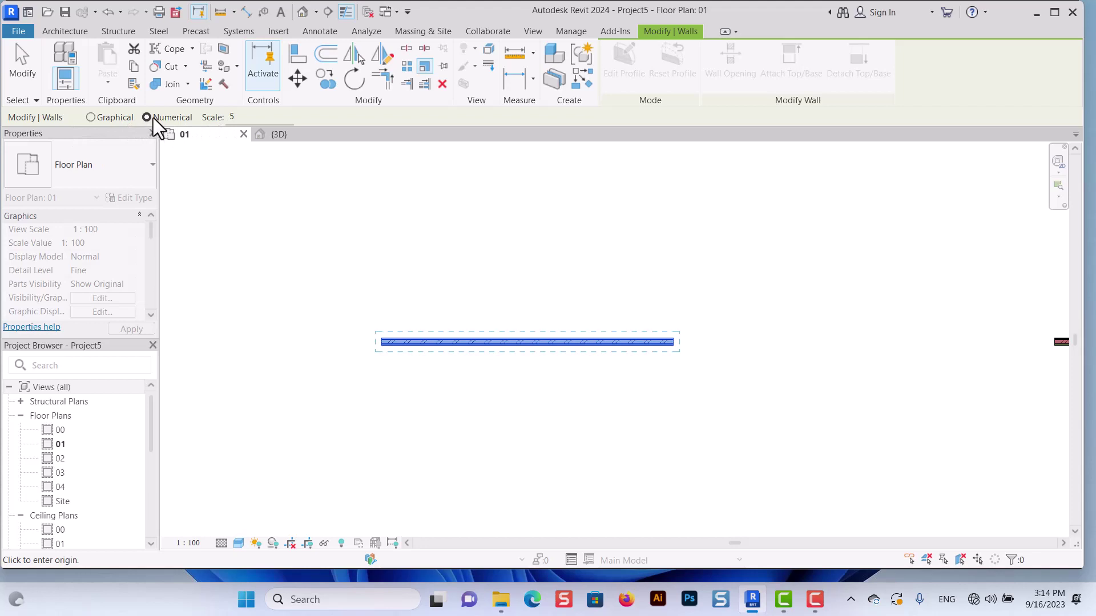
pyautogui.doubleClick(226, 120)
pyautogui.write('2')
pyautogui.click(495, 341)
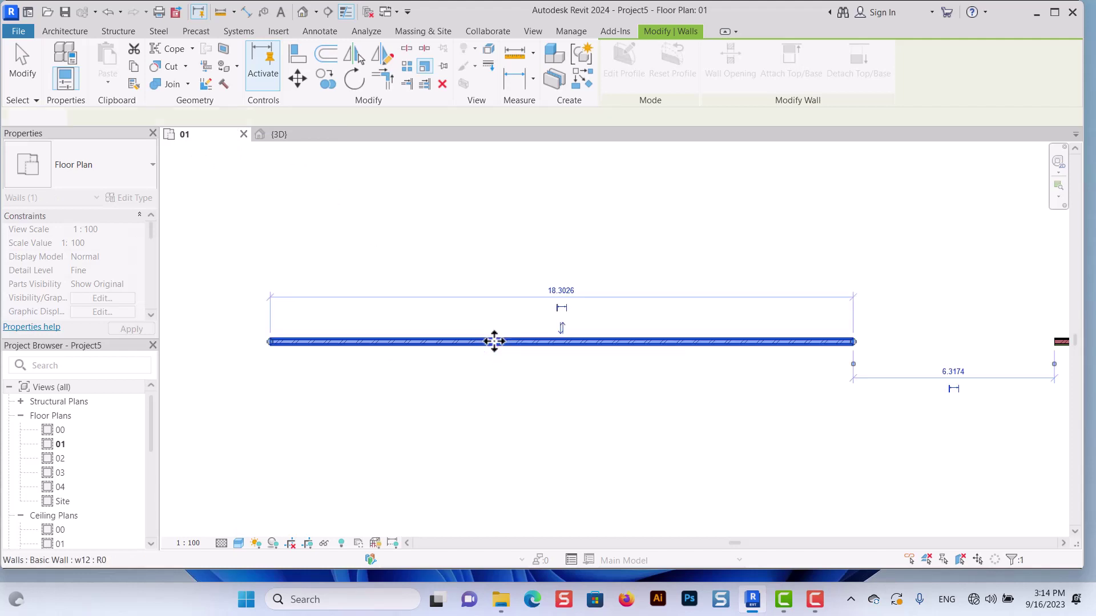
pyautogui.scroll(-2, 414, 348)
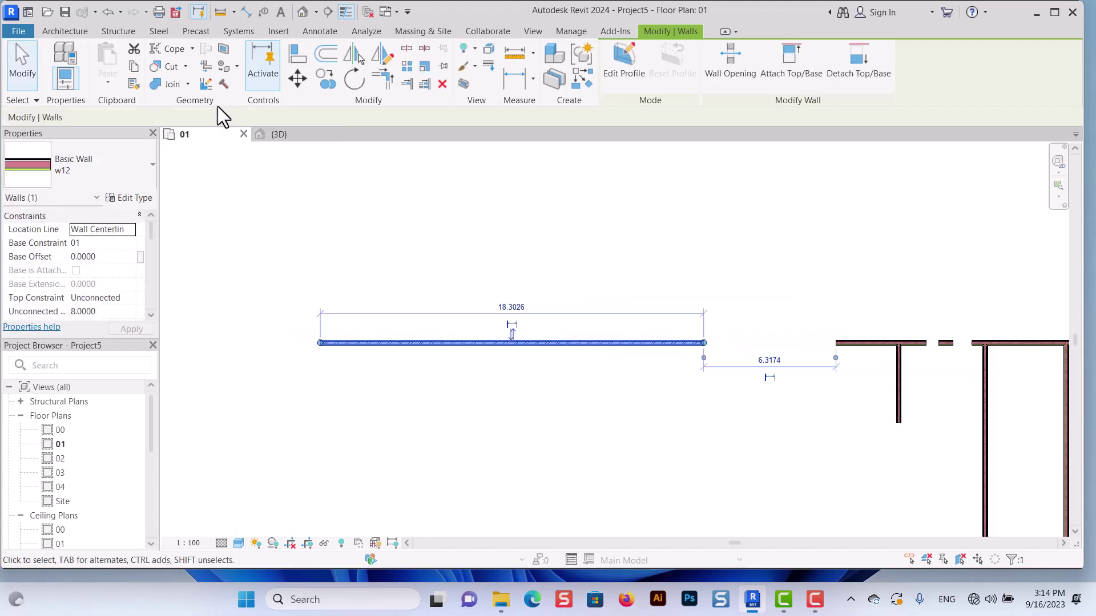
pyautogui.scroll(-2, 339, 337)
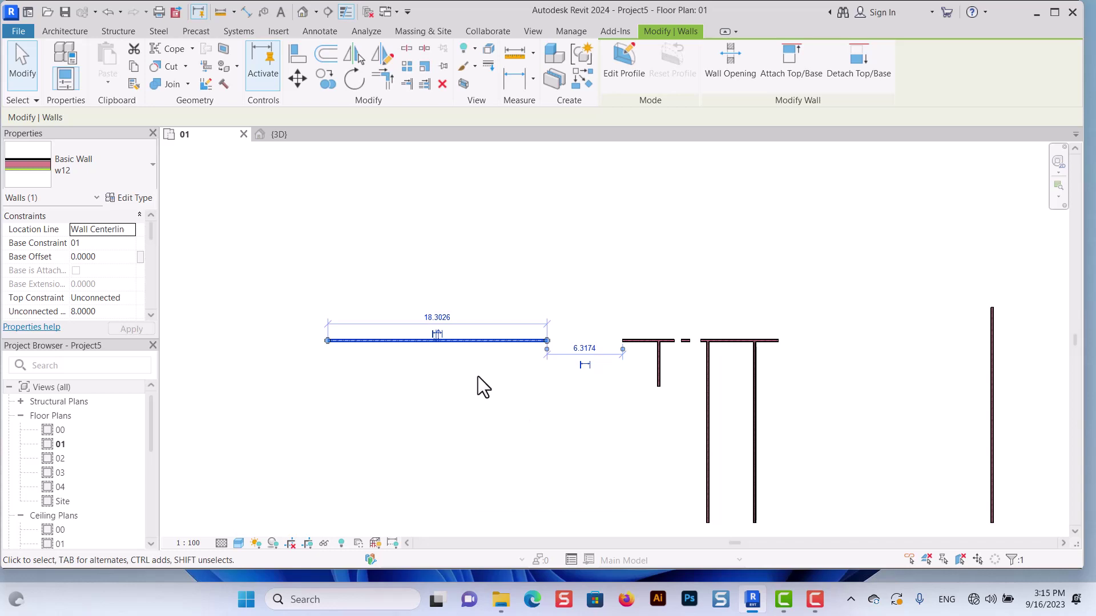
pyautogui.scroll(-5, 426, 365)
pyautogui.scroll(3, 538, 389)
pyautogui.click(512, 388)
pyautogui.scroll(1, 463, 344)
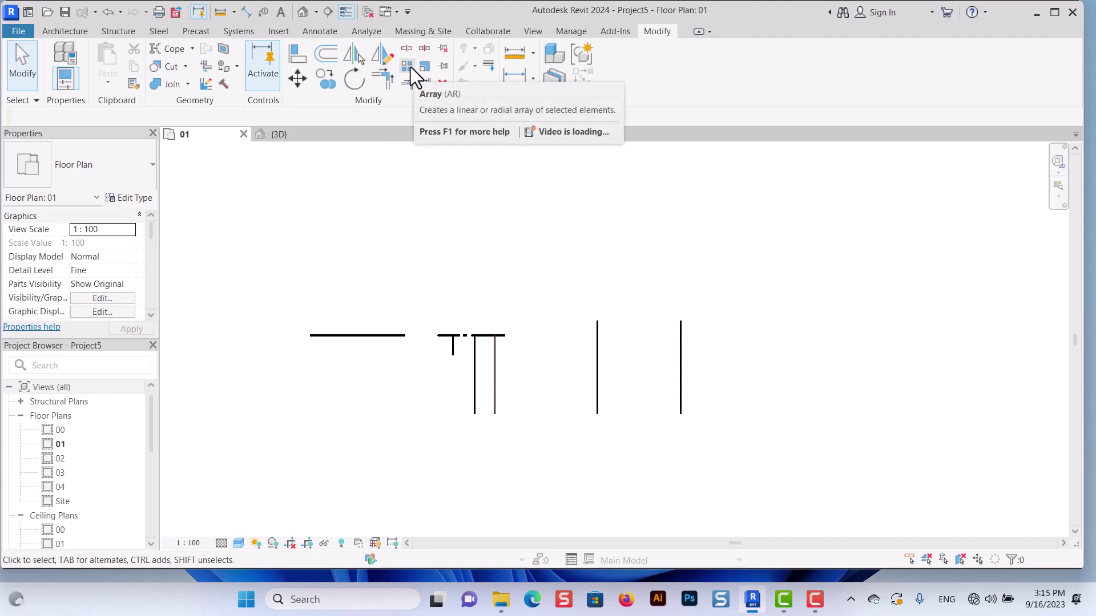
# Set up an Array of the scaled wall with Number set to 10
pyautogui.click(366, 335)
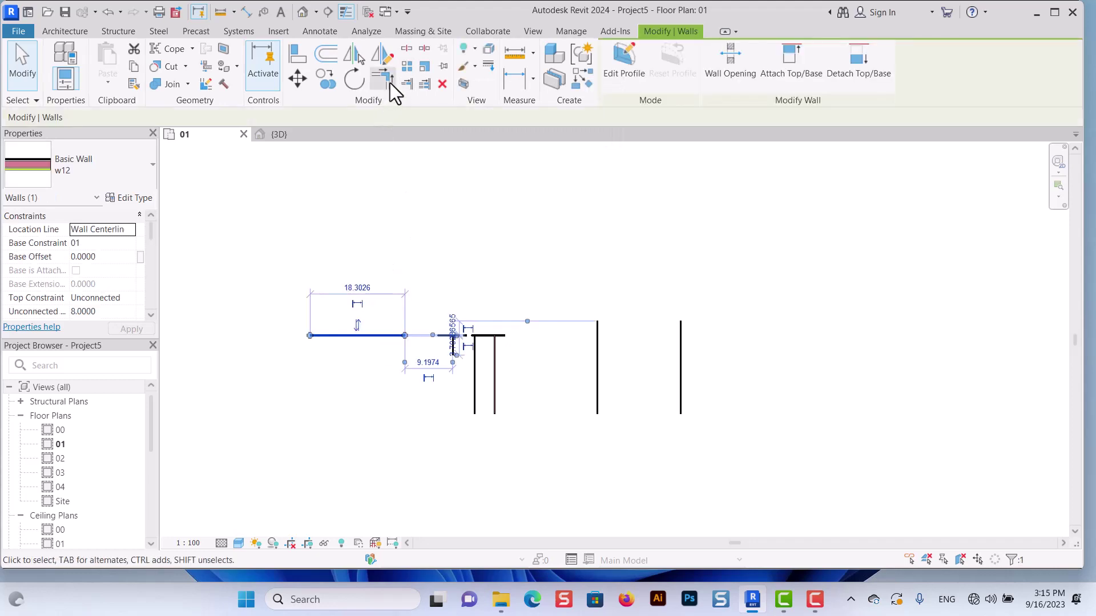
pyautogui.click(408, 67)
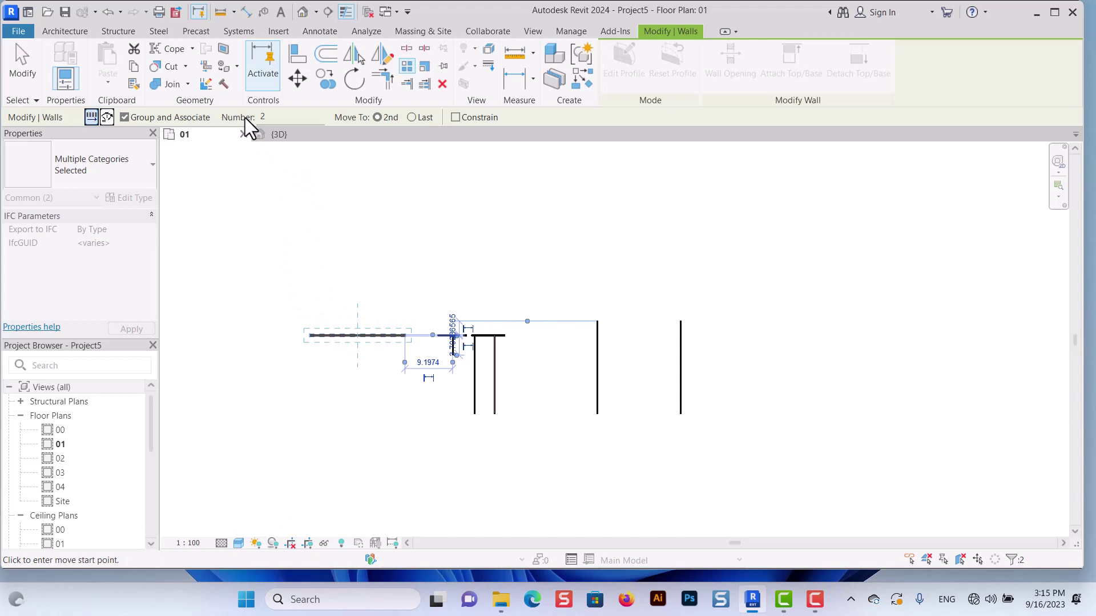
pyautogui.click(263, 117)
pyautogui.write('10')
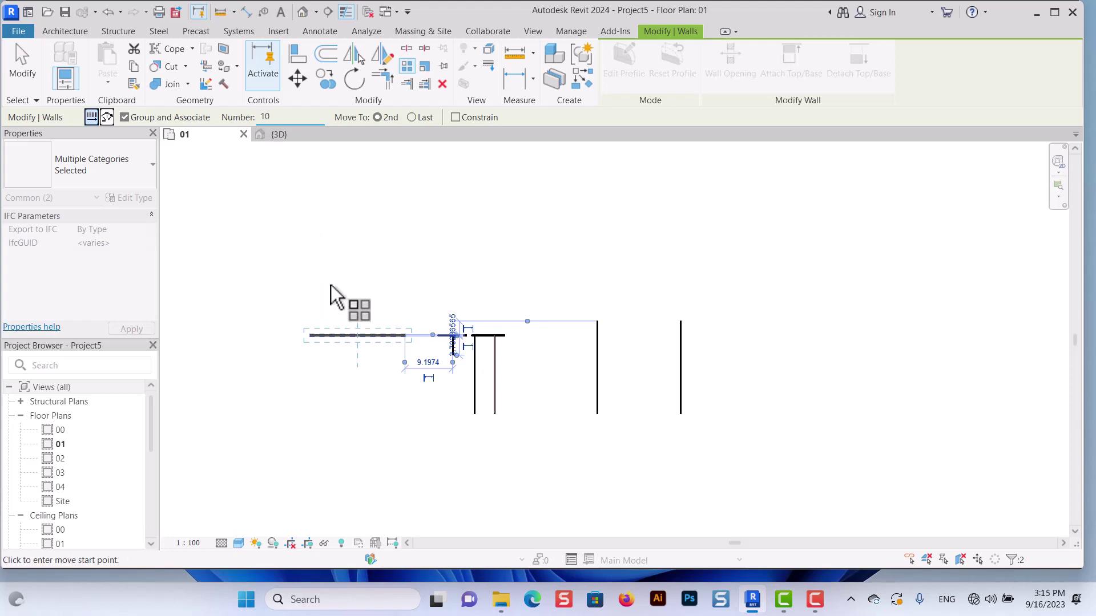
# Place the array's start point on the wall and its end point directly above
pyautogui.click(353, 335)
pyautogui.scroll(4, 351, 343)
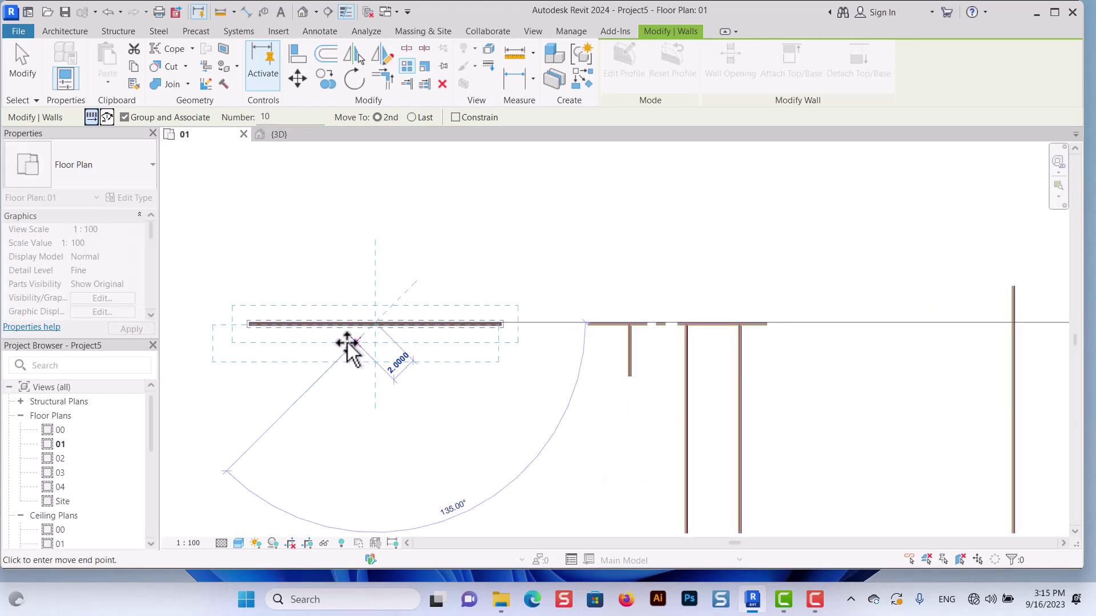
pyautogui.scroll(2, 345, 349)
pyautogui.scroll(-1, 434, 340)
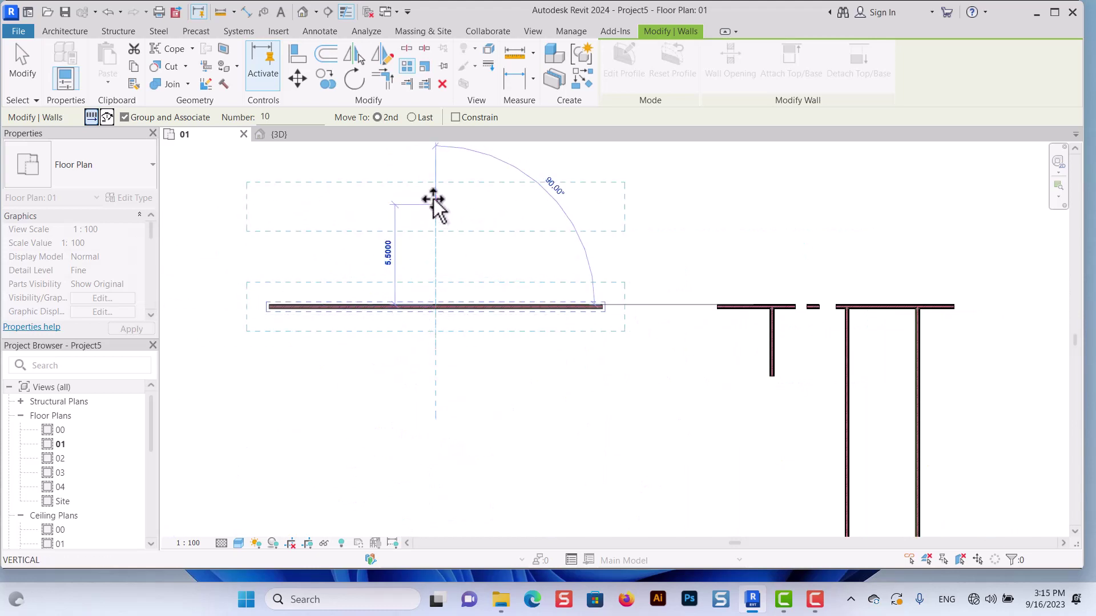
pyautogui.click(433, 190)
pyautogui.scroll(-3, 431, 340)
pyautogui.scroll(-3, 430, 380)
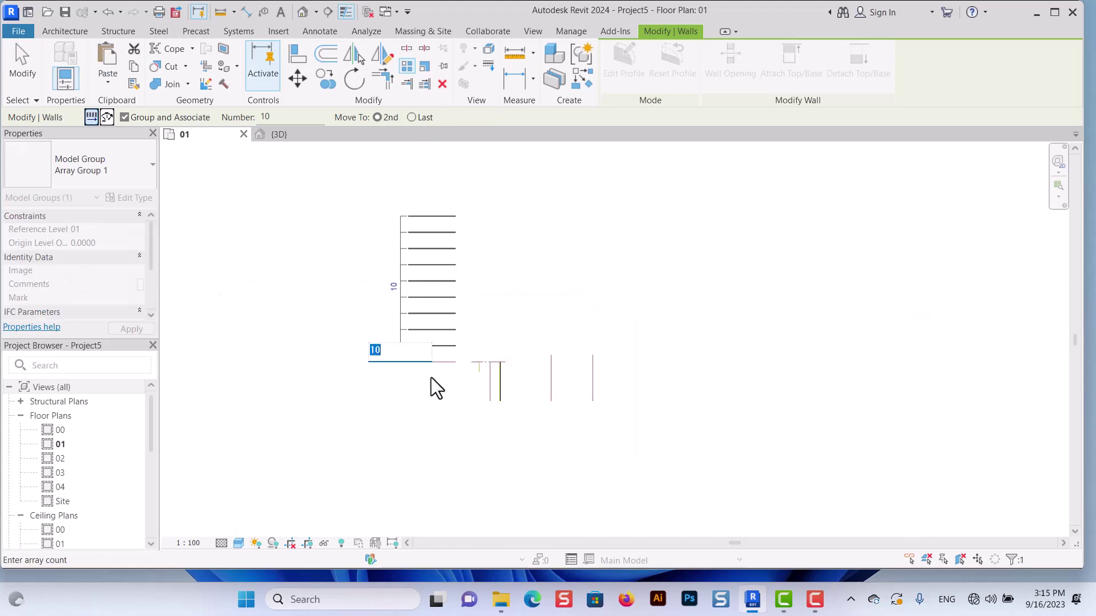
pyautogui.scroll(2, 424, 331)
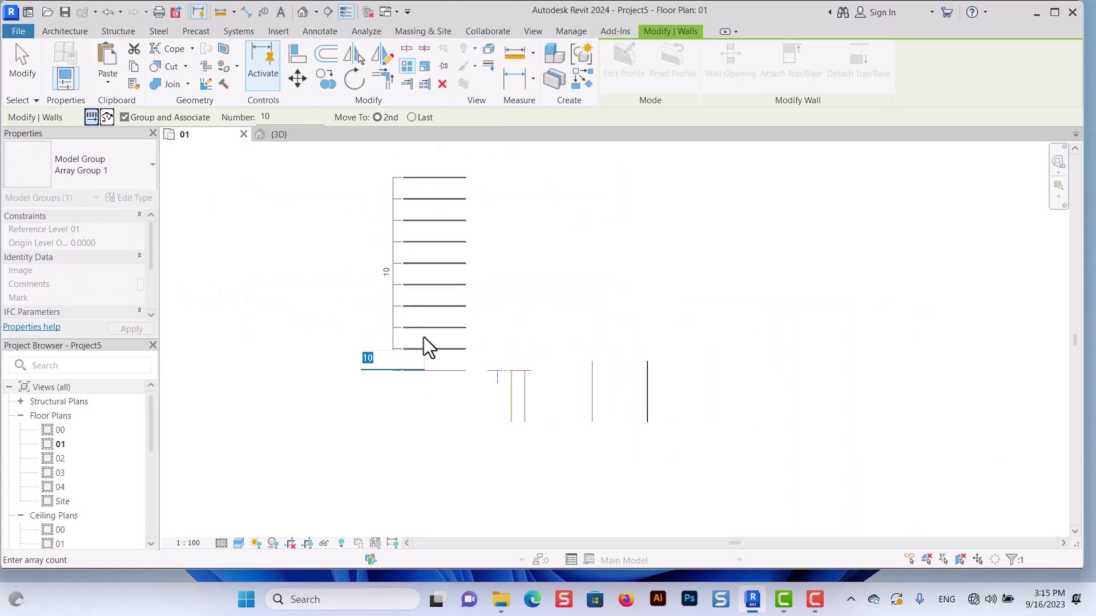
pyautogui.scroll(1, 423, 337)
pyautogui.scroll(-3, 414, 384)
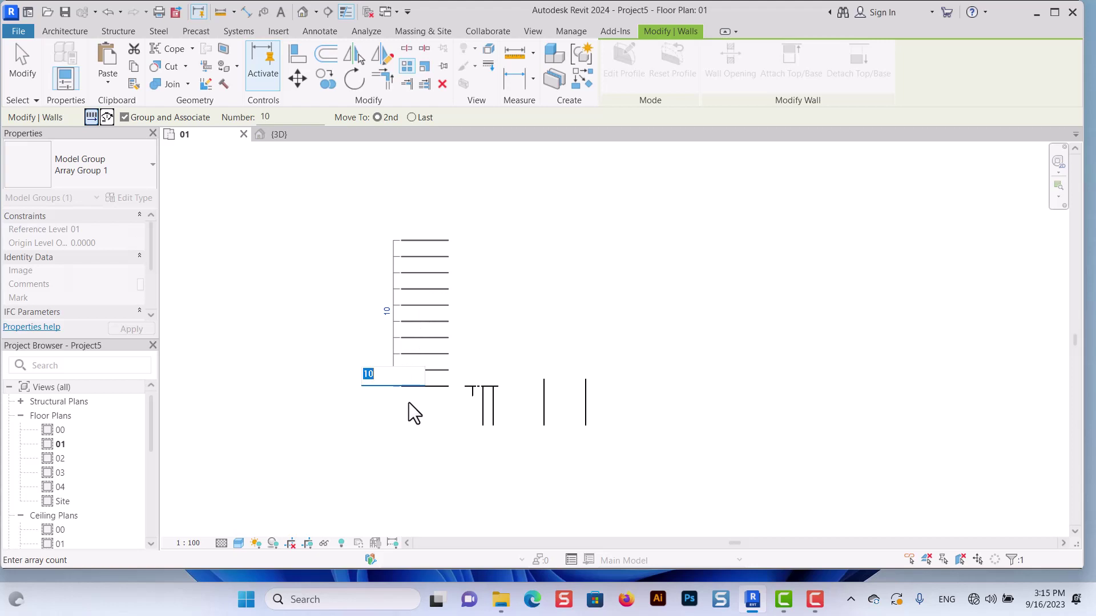
# Change the wall array count to 50 copies
pyautogui.write('50')
pyautogui.press('Return')
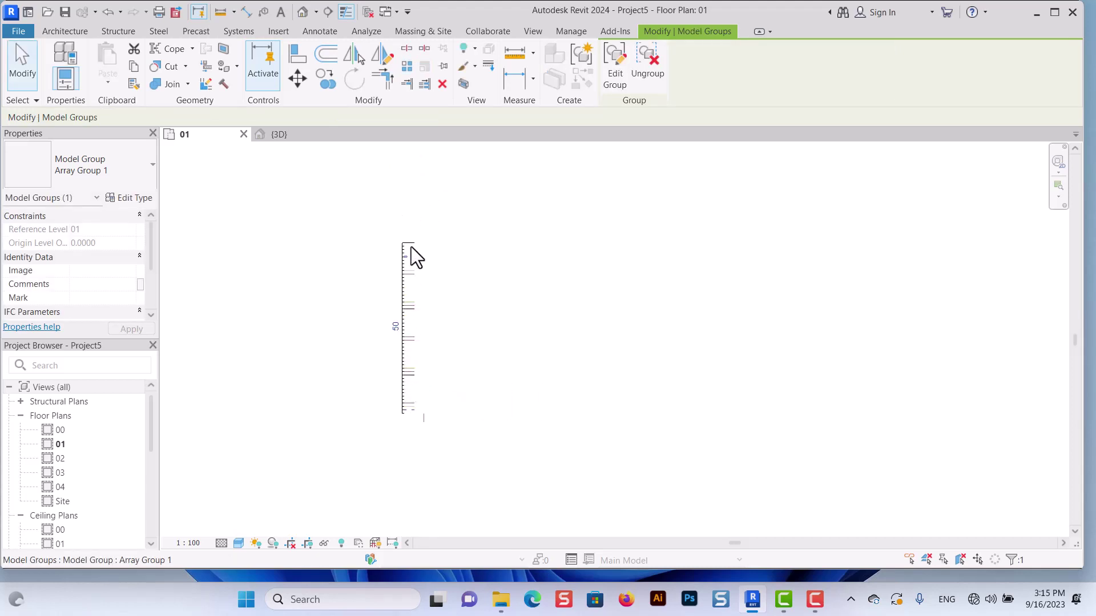
pyautogui.scroll(1, 411, 255)
pyautogui.scroll(1, 411, 337)
pyautogui.scroll(-1, 408, 261)
pyautogui.scroll(-1, 375, 440)
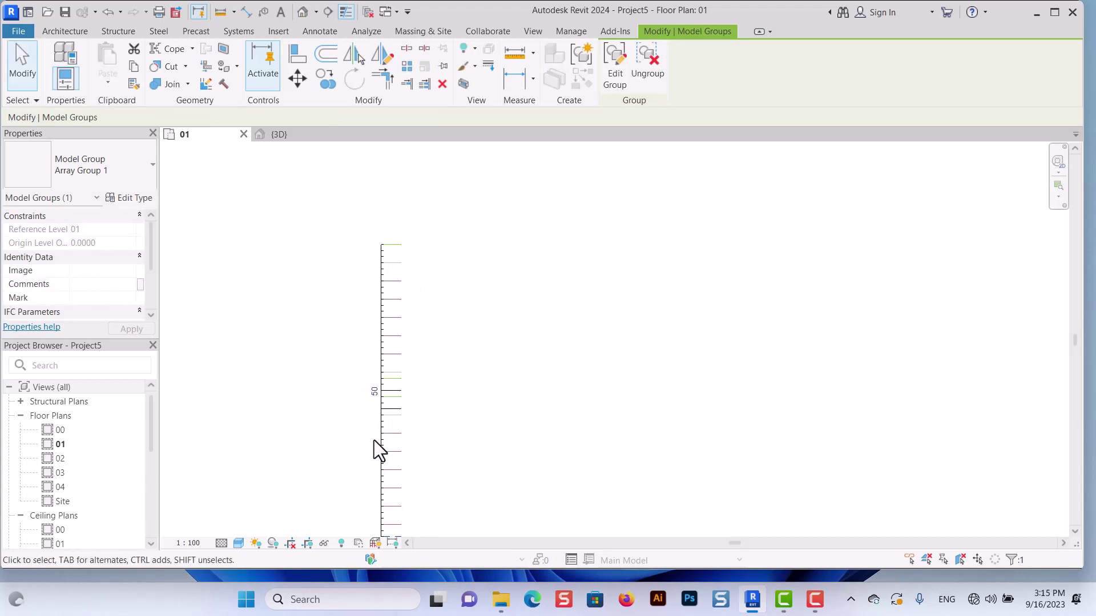
pyautogui.scroll(-1, 446, 336)
pyautogui.scroll(1, 423, 410)
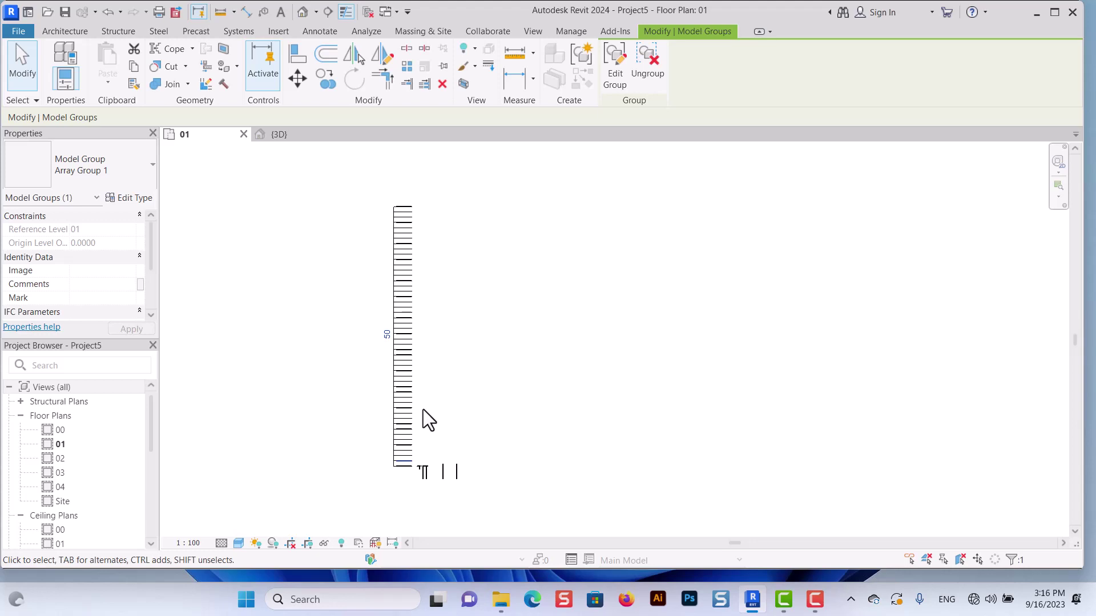
# Move the array group so its offset dimension changes from 6.0600 to 6.0000
pyautogui.click(405, 385)
pyautogui.scroll(2, 460, 386)
pyautogui.click(460, 381)
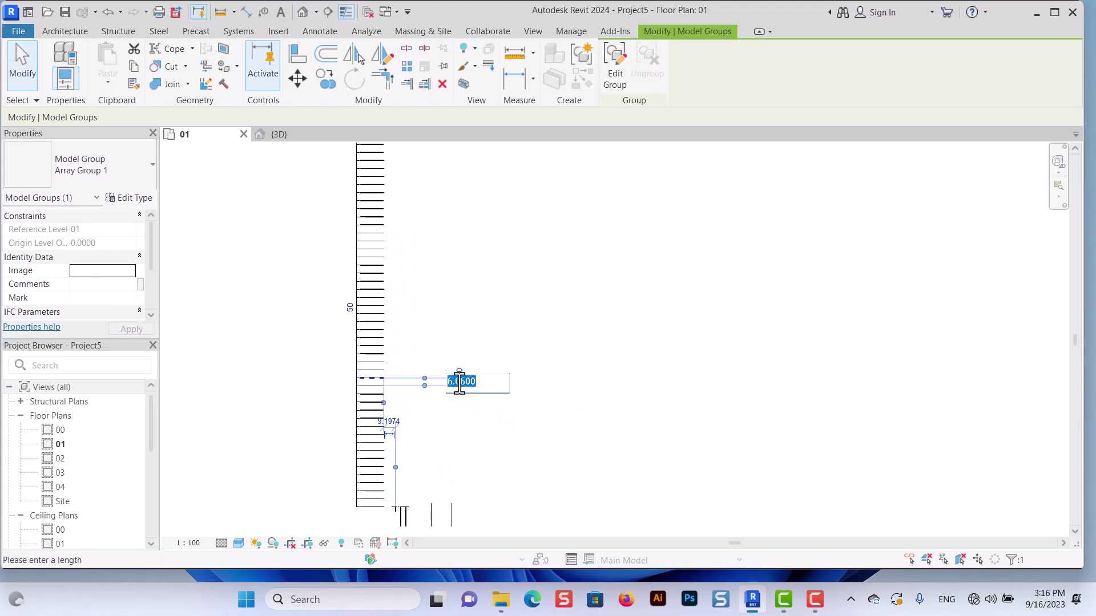
pyautogui.write('6')
pyautogui.press('Return')
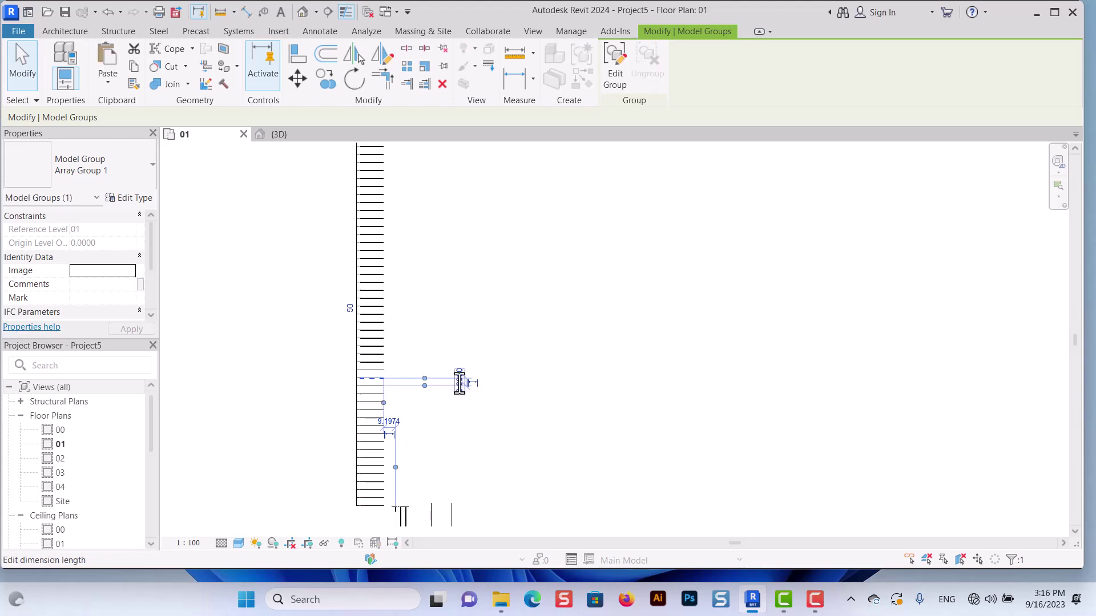
pyautogui.click(592, 396)
pyautogui.scroll(-2, 416, 401)
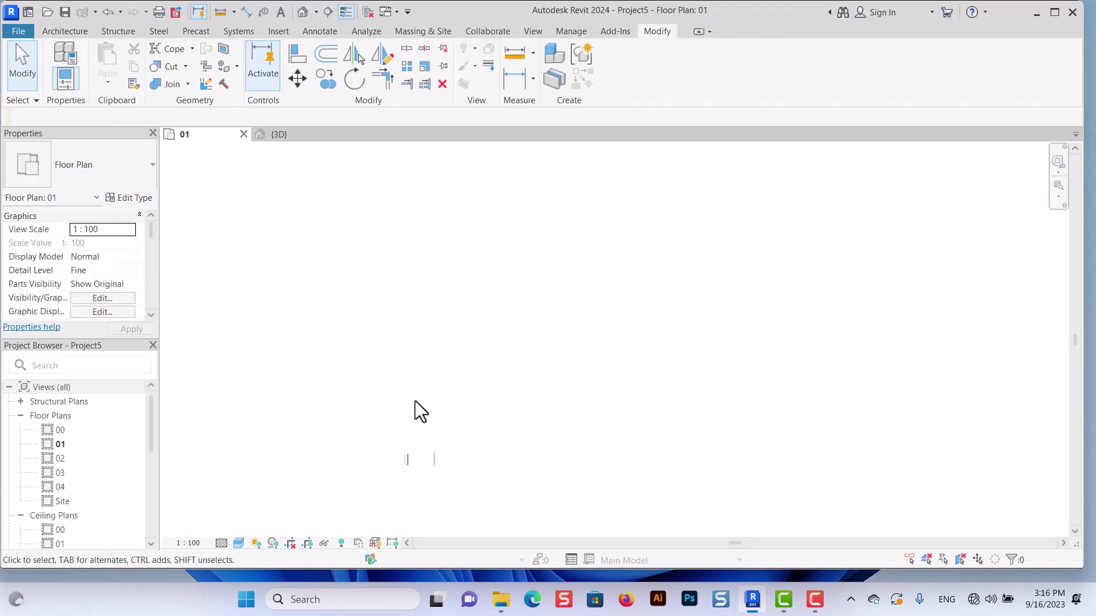
pyautogui.scroll(1, 436, 386)
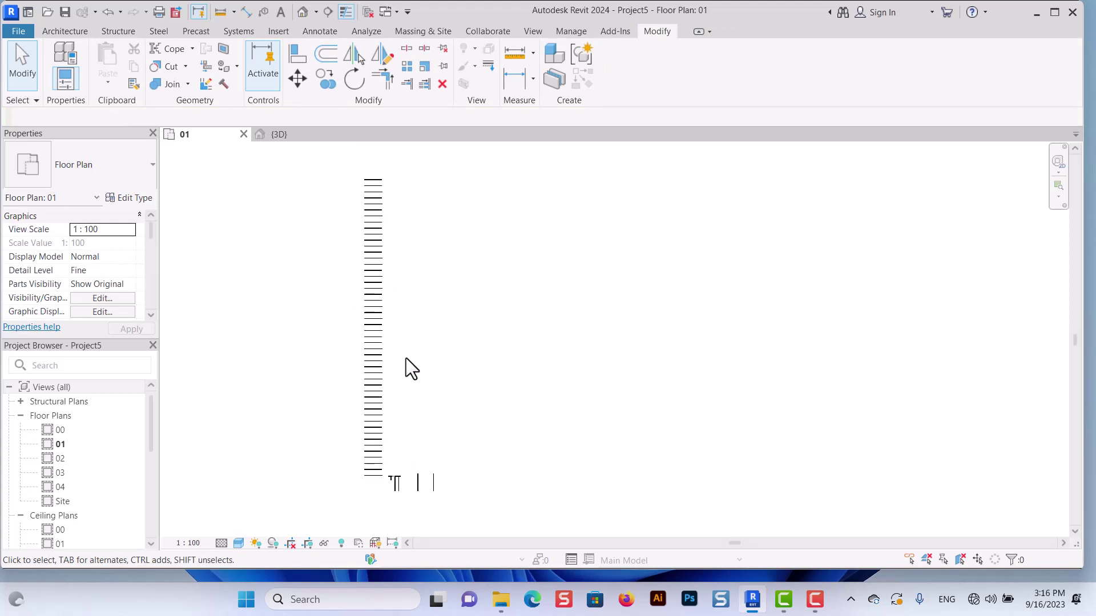